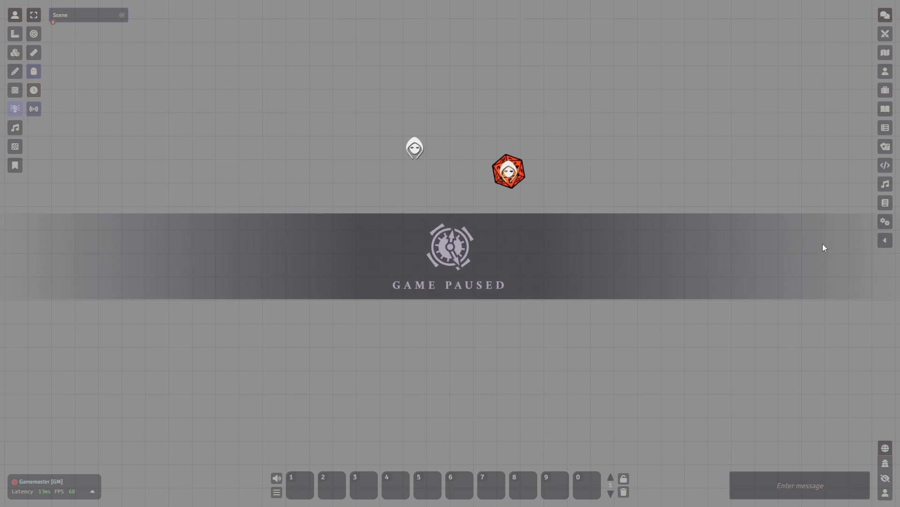
Step: Drag-select both tokens on the paused scene's grid
{"action": "left_click_drag", "start_coordinate": [767, 238], "coordinate": [379, 117]}
{"action": "left_click", "coordinate": [882, 223]}
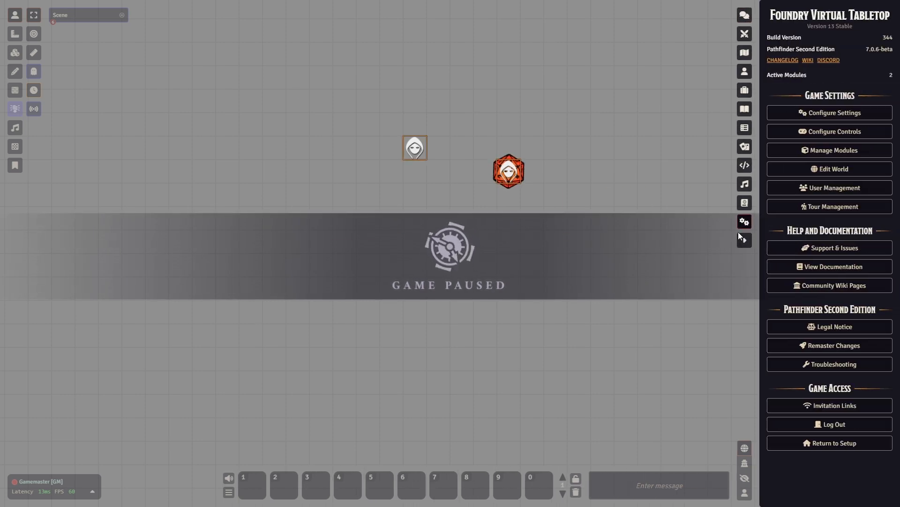
{"action": "left_click", "coordinate": [830, 151]}
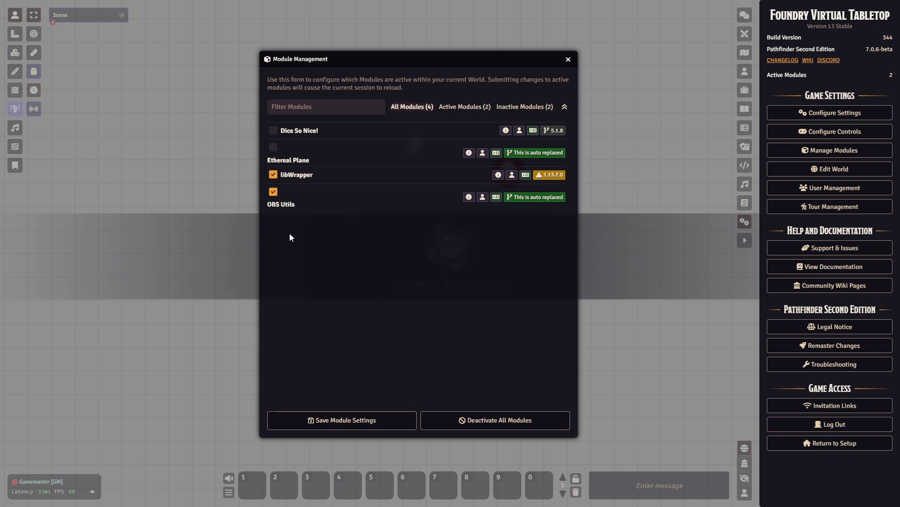
{"action": "left_click", "coordinate": [568, 60]}
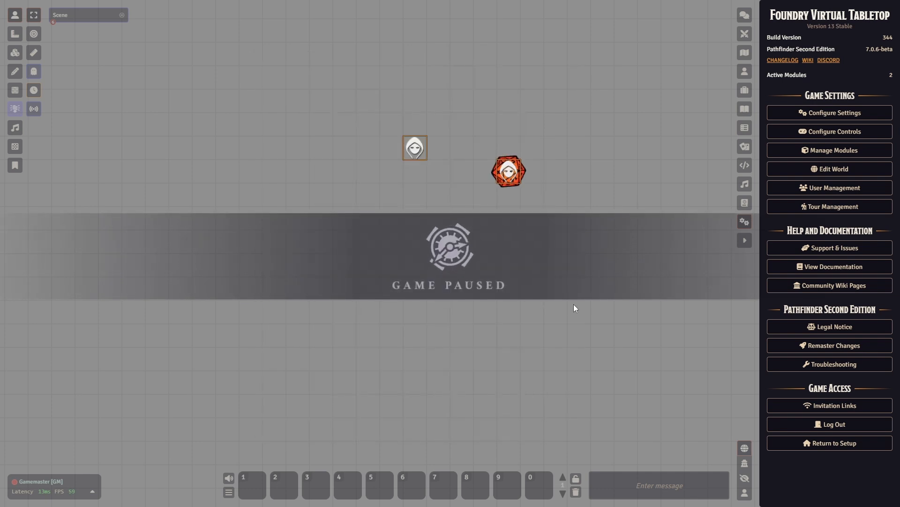
{"action": "left_click", "coordinate": [34, 109]}
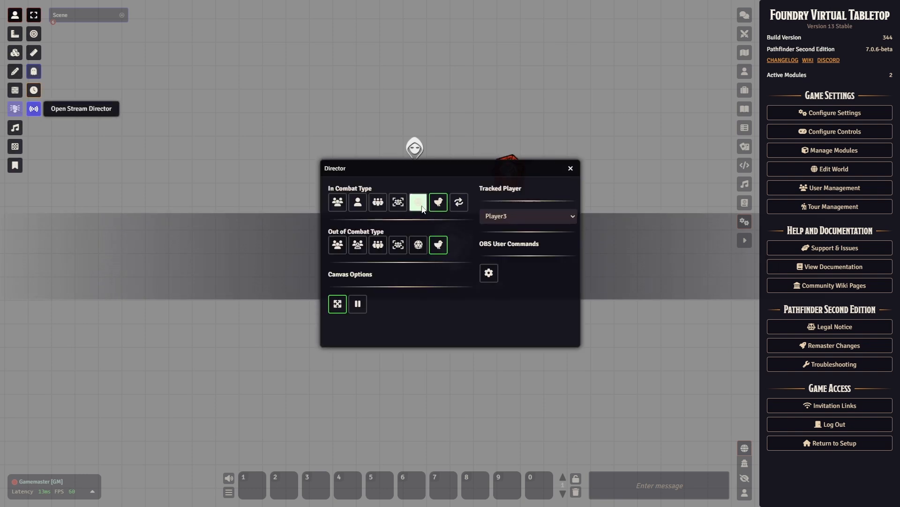
{"action": "left_click", "coordinate": [35, 109]}
{"action": "left_click", "coordinate": [36, 110]}
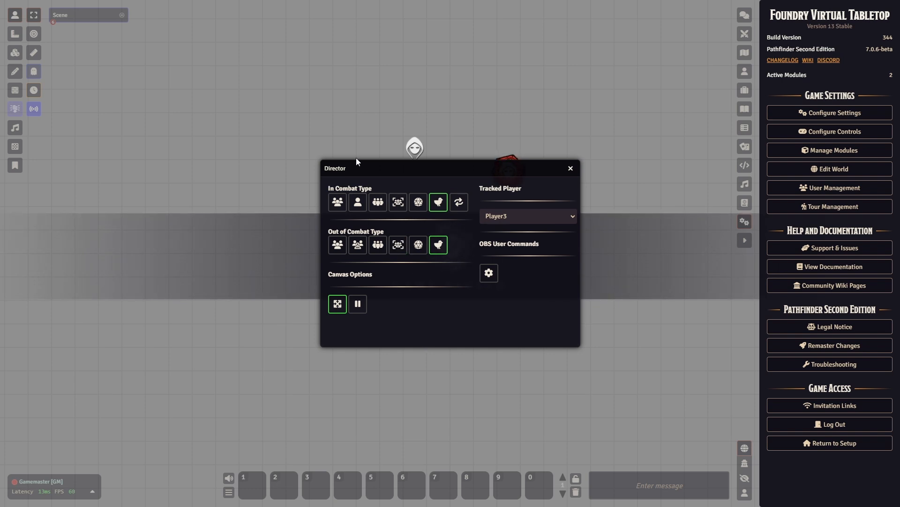
{"action": "left_click_drag", "start_coordinate": [357, 159], "coordinate": [349, 161]}
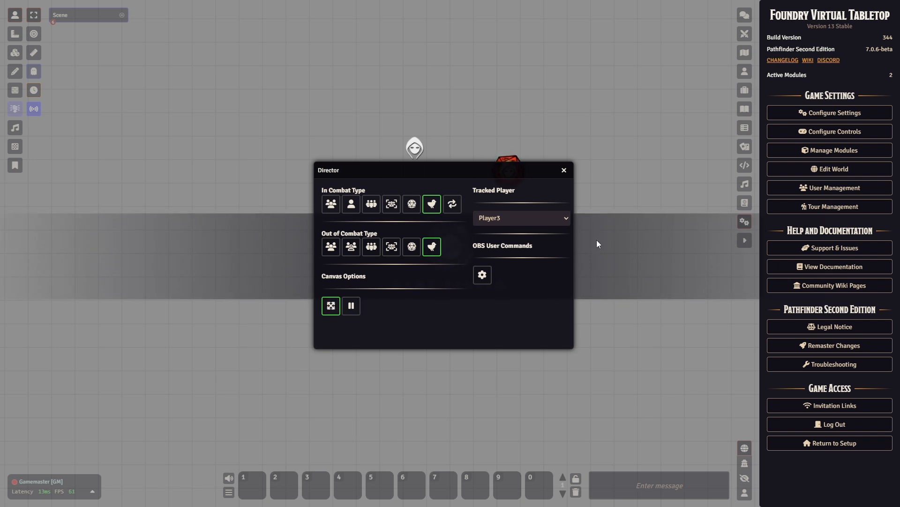
{"action": "left_click", "coordinate": [565, 169]}
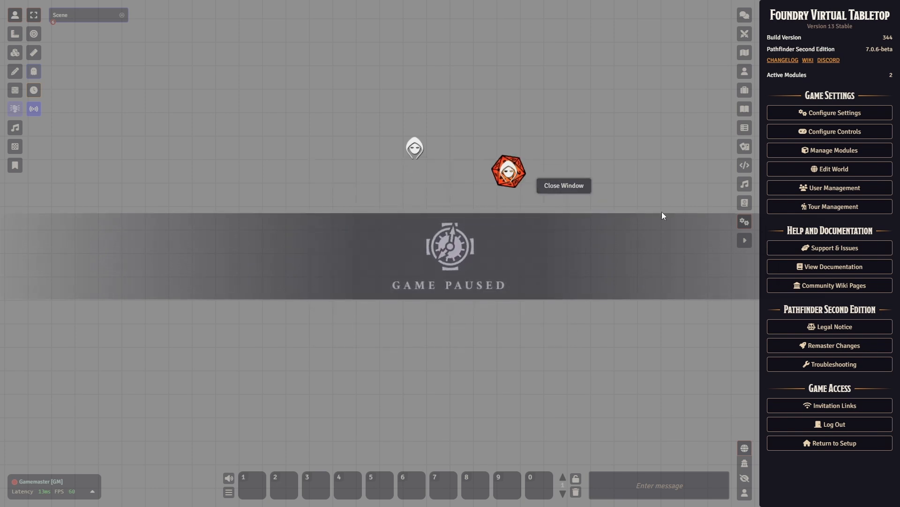
Step: Open the Game Settings window and show the OBS Utils settings category
{"action": "left_click", "coordinate": [803, 113]}
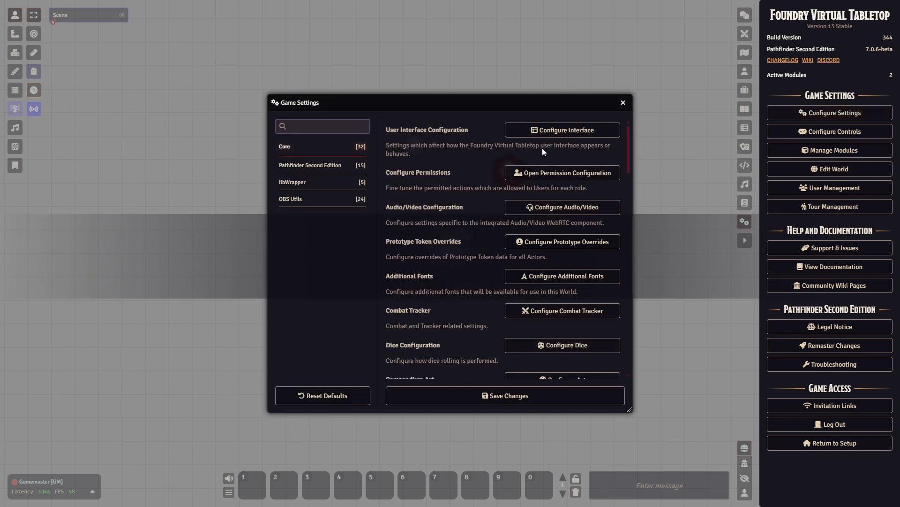
{"action": "left_click_drag", "start_coordinate": [432, 98], "coordinate": [403, 93]}
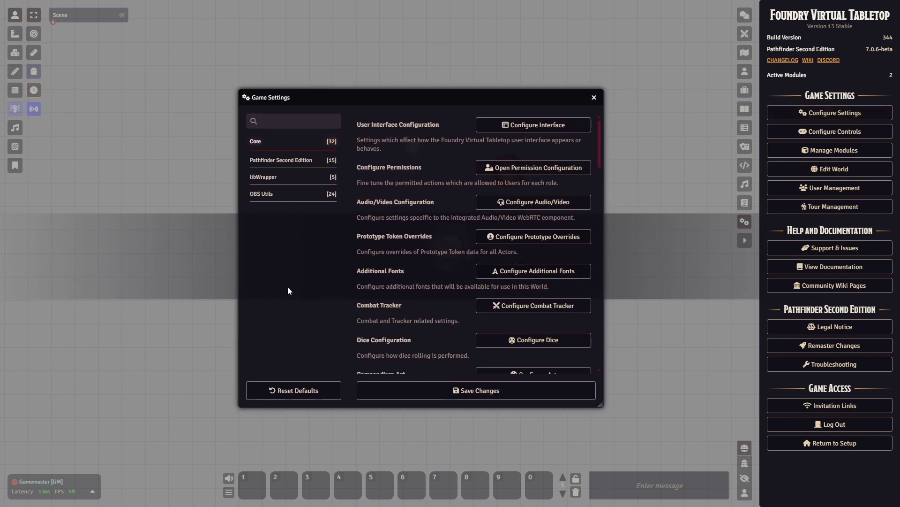
{"action": "left_click", "coordinate": [314, 201]}
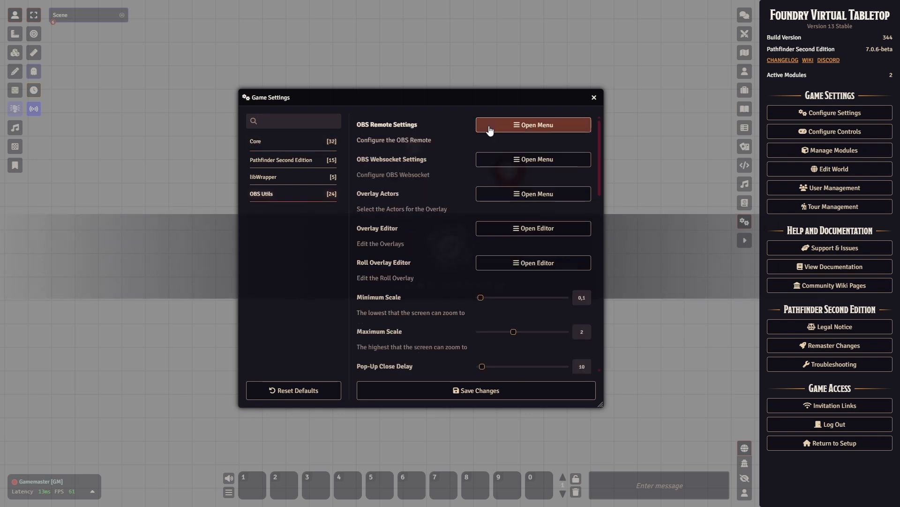
{"action": "left_click_drag", "start_coordinate": [472, 99], "coordinate": [449, 95]}
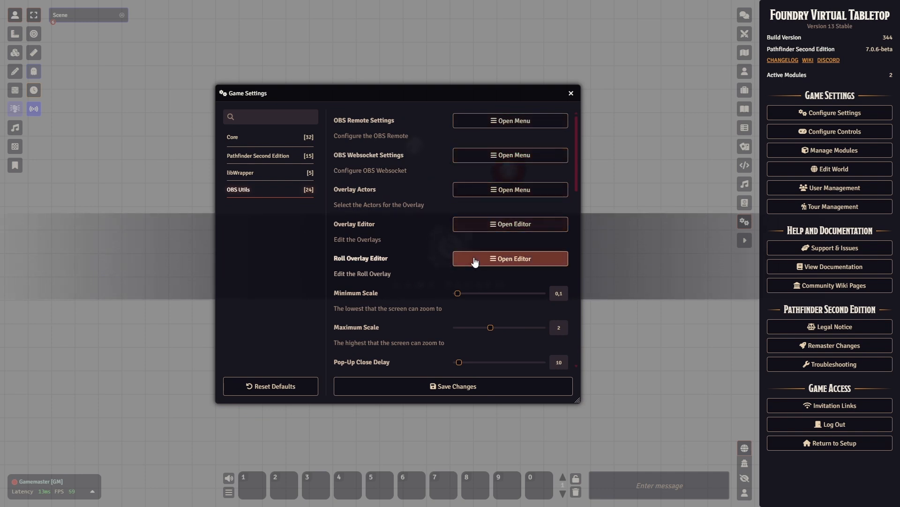
Step: View and close the OBS Remote and OBS Websocket settings, then open the Overlay Editor
{"action": "left_click", "coordinate": [510, 122]}
{"action": "left_click_drag", "start_coordinate": [491, 98], "coordinate": [634, 94]}
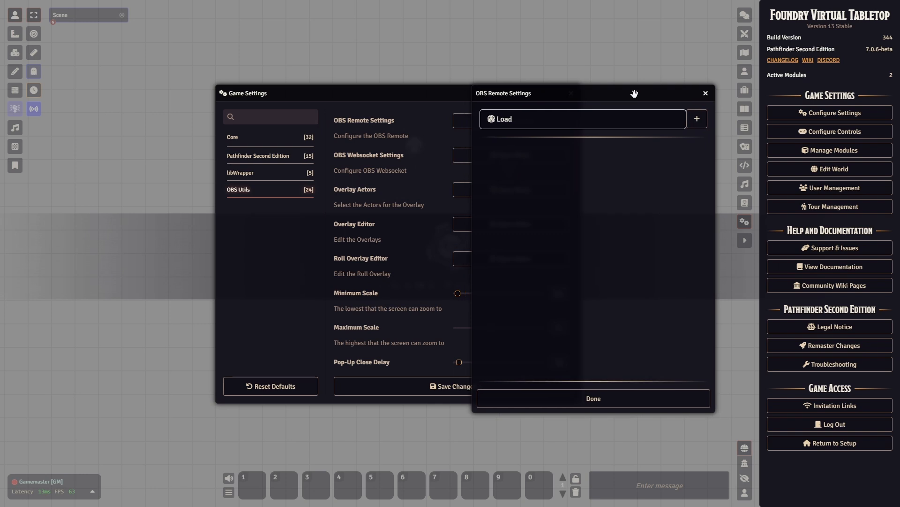
{"action": "left_click", "coordinate": [705, 94]}
{"action": "left_click_drag", "start_coordinate": [402, 96], "coordinate": [346, 100]}
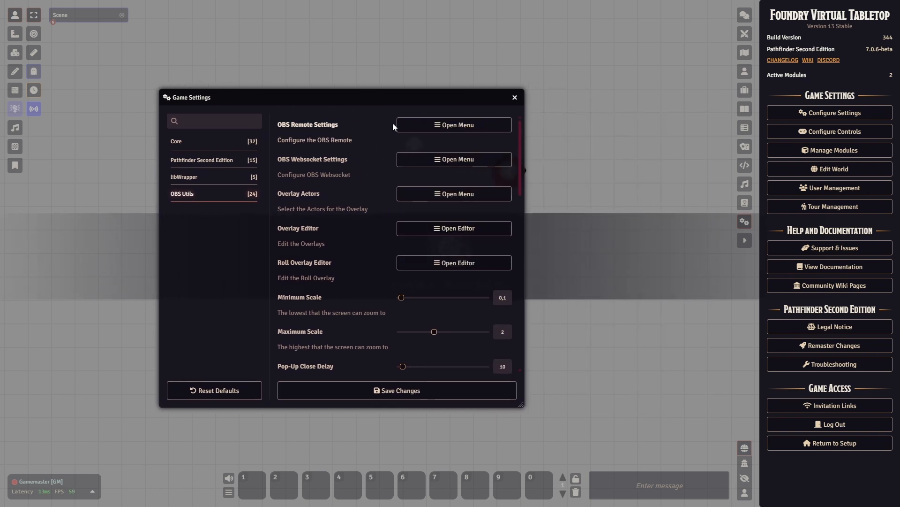
{"action": "left_click", "coordinate": [415, 160]}
{"action": "left_click", "coordinate": [511, 153]}
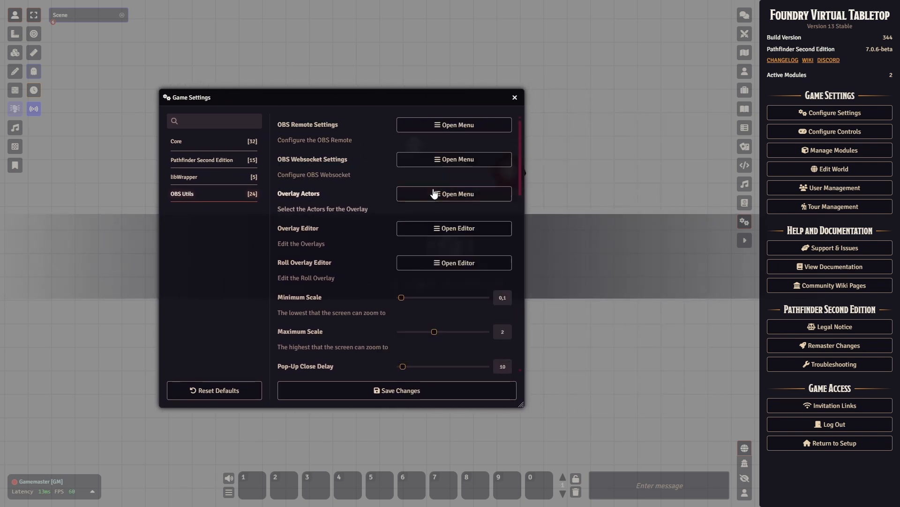
{"action": "left_click", "coordinate": [417, 229]}
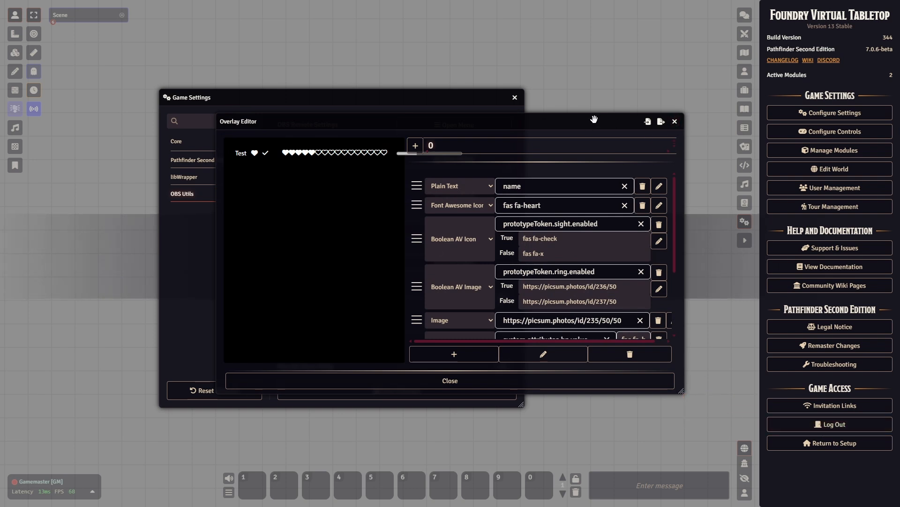
{"action": "left_click_drag", "start_coordinate": [594, 120], "coordinate": [481, 91]}
{"action": "left_click", "coordinate": [555, 92]}
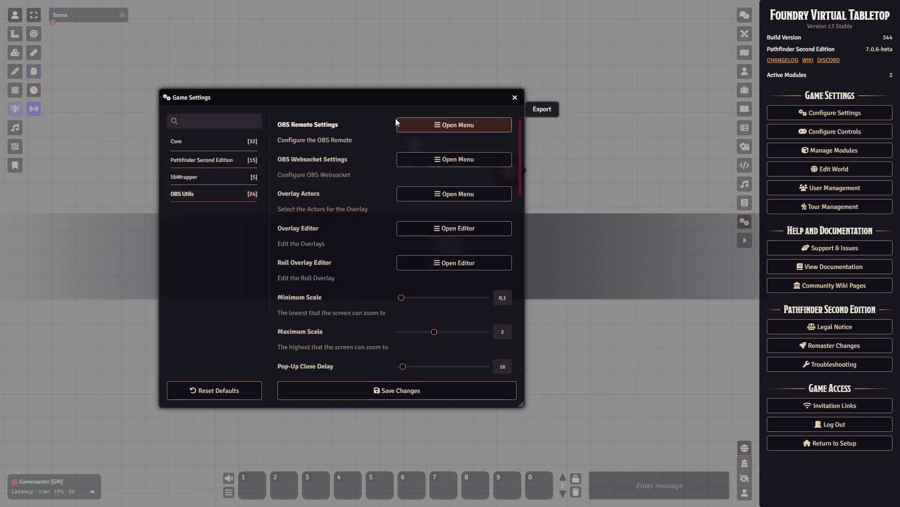
{"action": "scroll", "coordinate": [317, 288], "scroll_direction": "down", "scroll_amount": 2}
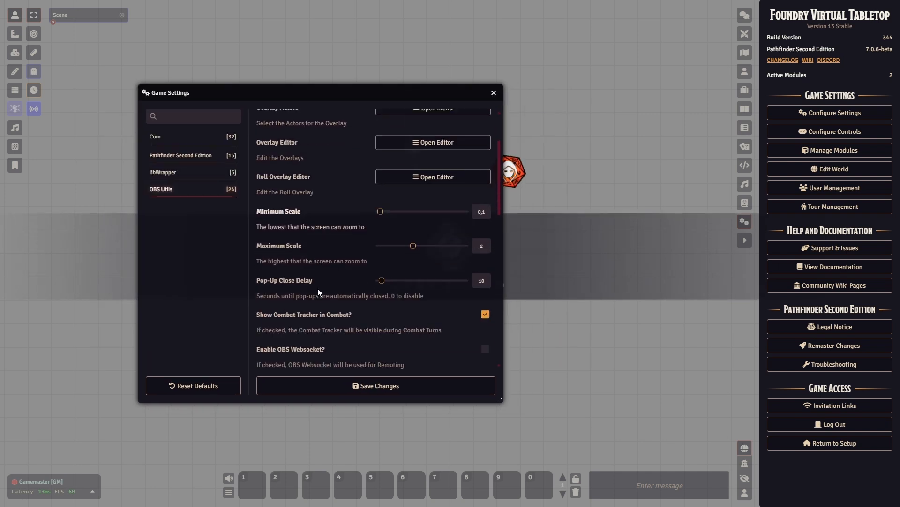
{"action": "scroll", "coordinate": [317, 288], "scroll_direction": "down", "scroll_amount": 2}
{"action": "scroll", "coordinate": [308, 221], "scroll_direction": "down", "scroll_amount": 1}
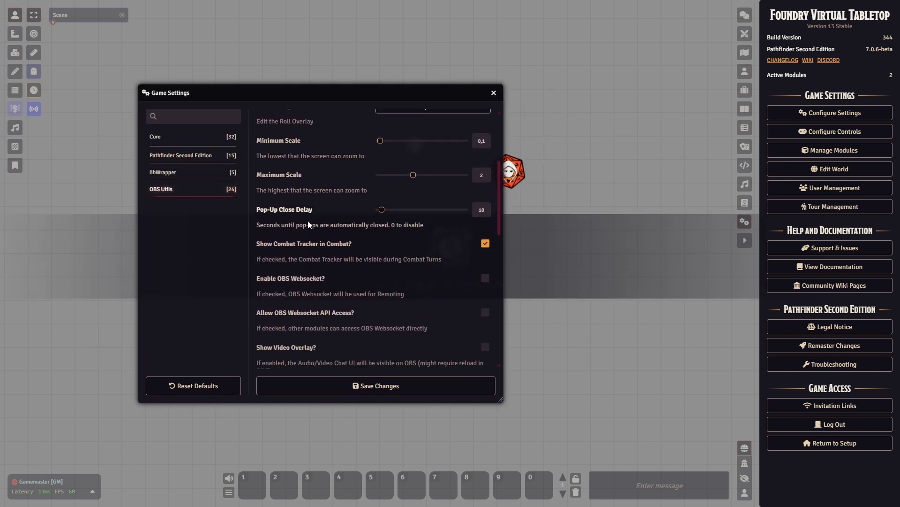
{"action": "scroll", "coordinate": [308, 224], "scroll_direction": "down", "scroll_amount": 2}
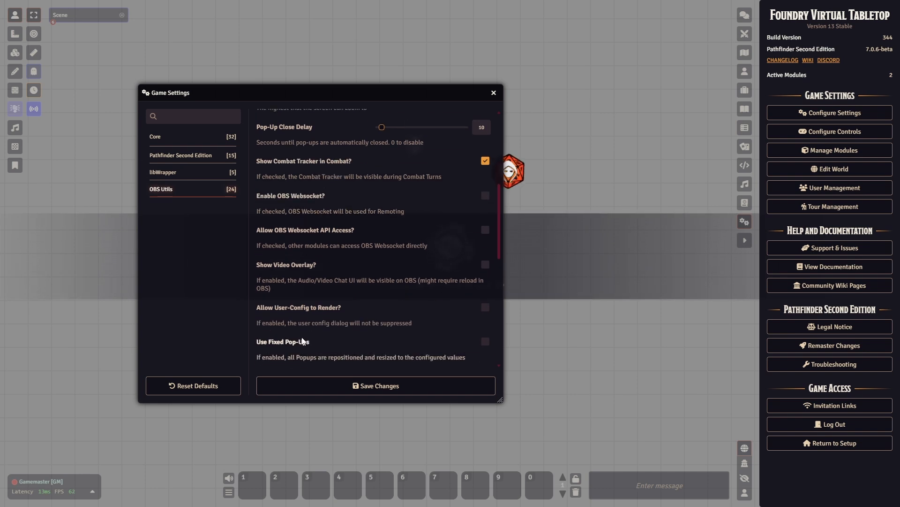
{"action": "scroll", "coordinate": [300, 330], "scroll_direction": "down", "scroll_amount": 1}
{"action": "scroll", "coordinate": [300, 325], "scroll_direction": "up", "scroll_amount": 1}
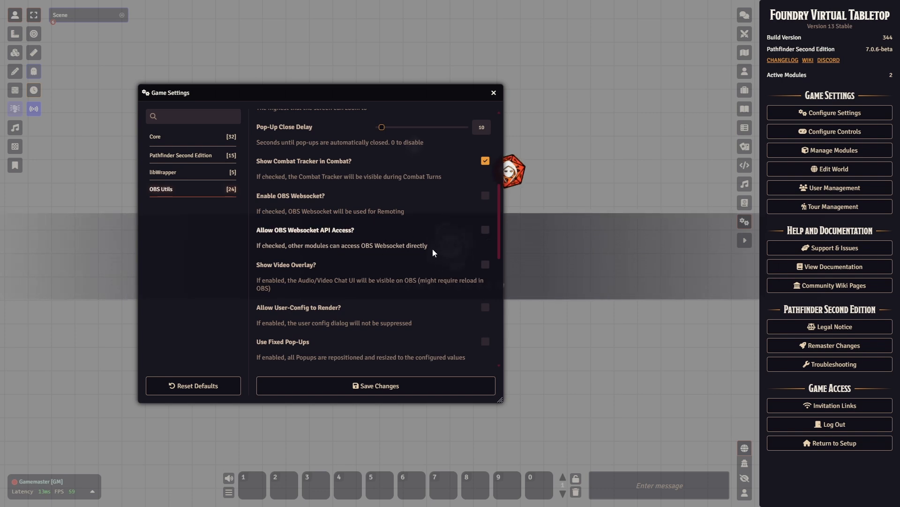
{"action": "scroll", "coordinate": [432, 251], "scroll_direction": "up", "scroll_amount": 1}
{"action": "scroll", "coordinate": [419, 252], "scroll_direction": "down", "scroll_amount": 1}
{"action": "scroll", "coordinate": [324, 240], "scroll_direction": "down", "scroll_amount": 1}
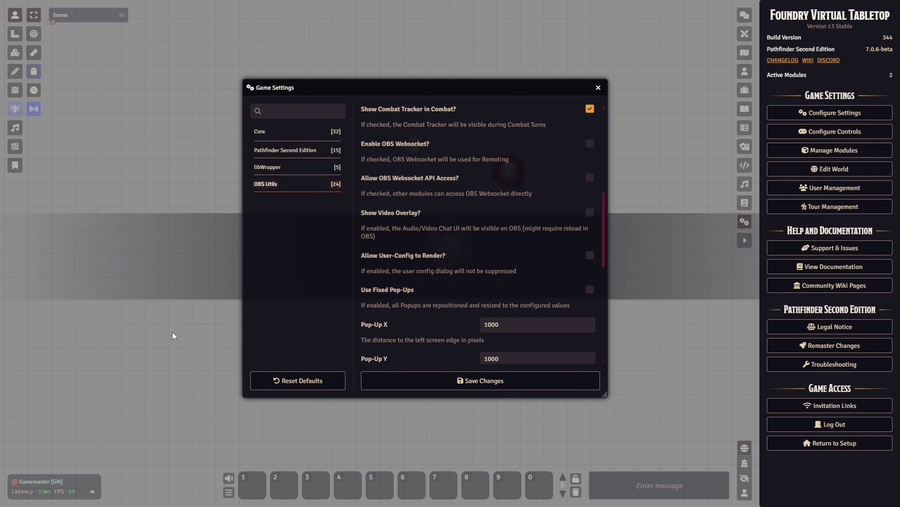
{"action": "left_click_drag", "start_coordinate": [390, 91], "coordinate": [267, 85]}
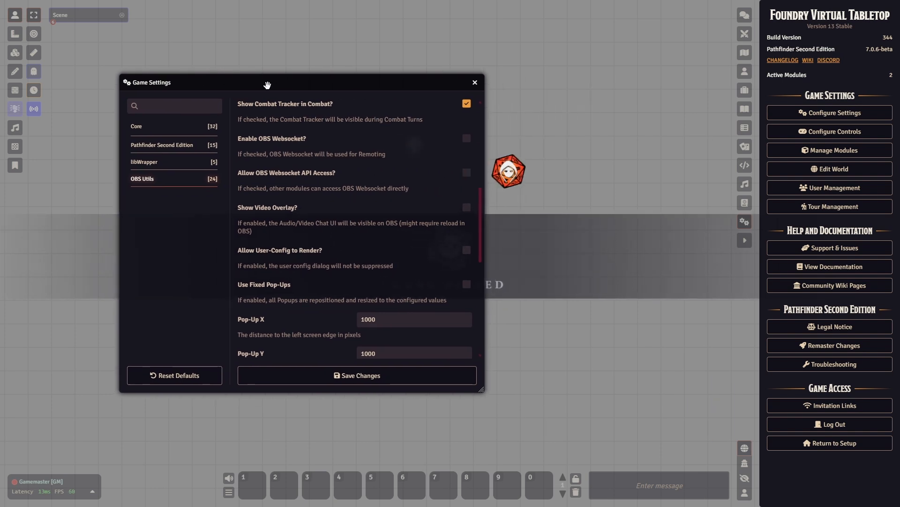
{"action": "scroll", "coordinate": [305, 338], "scroll_direction": "down", "scroll_amount": 3}
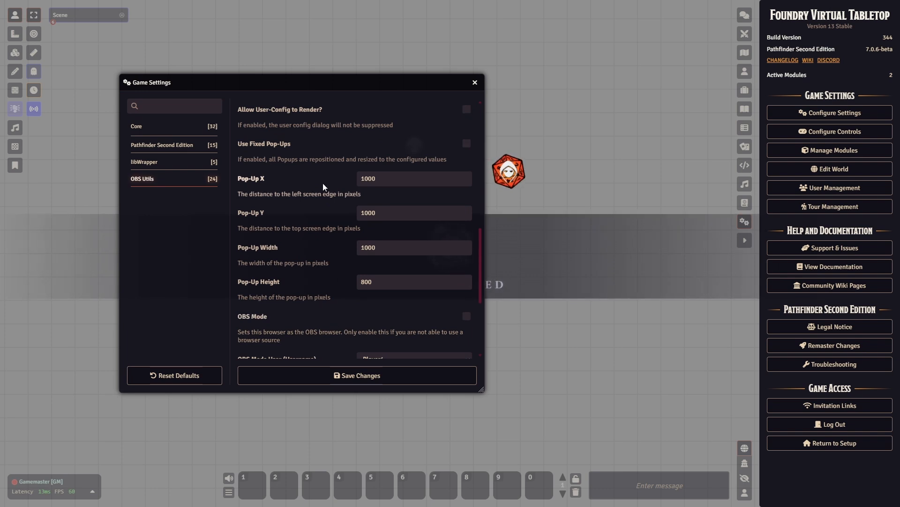
{"action": "scroll", "coordinate": [340, 260], "scroll_direction": "up", "scroll_amount": 1}
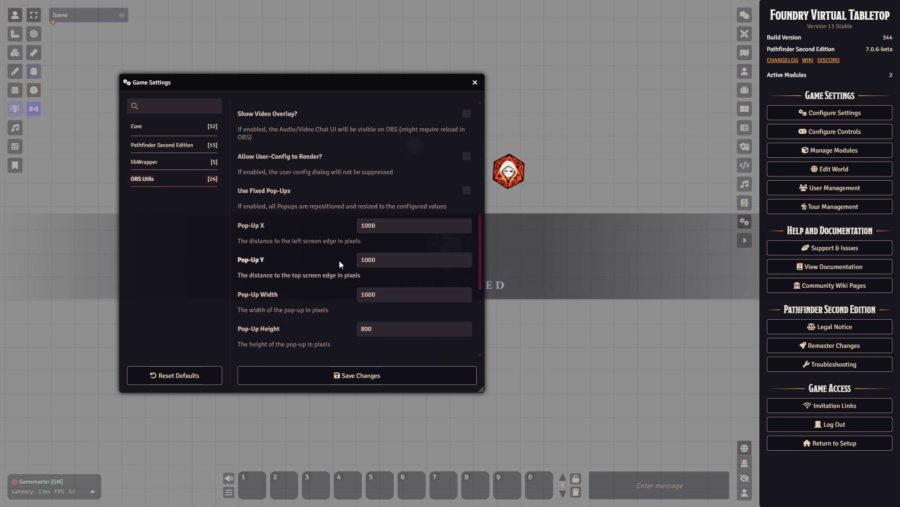
{"action": "scroll", "coordinate": [339, 264], "scroll_direction": "down", "scroll_amount": 1}
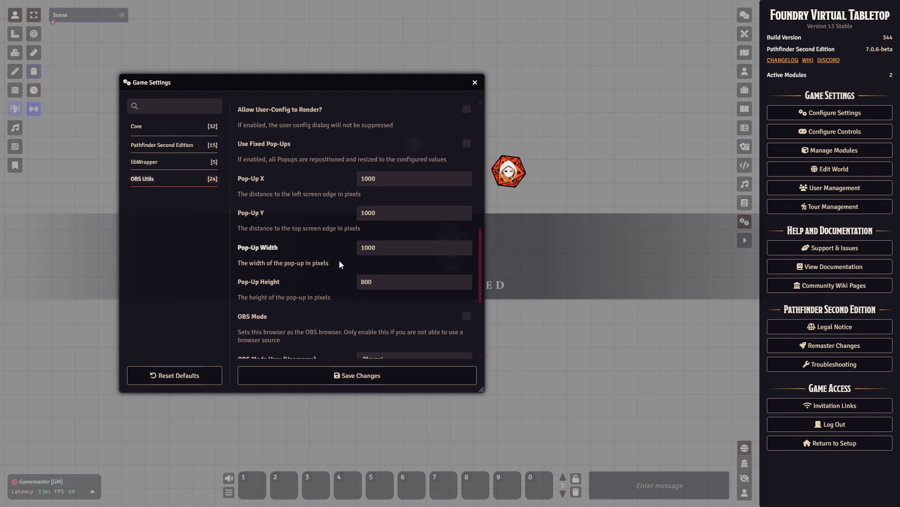
{"action": "scroll", "coordinate": [356, 250], "scroll_direction": "up", "scroll_amount": 2}
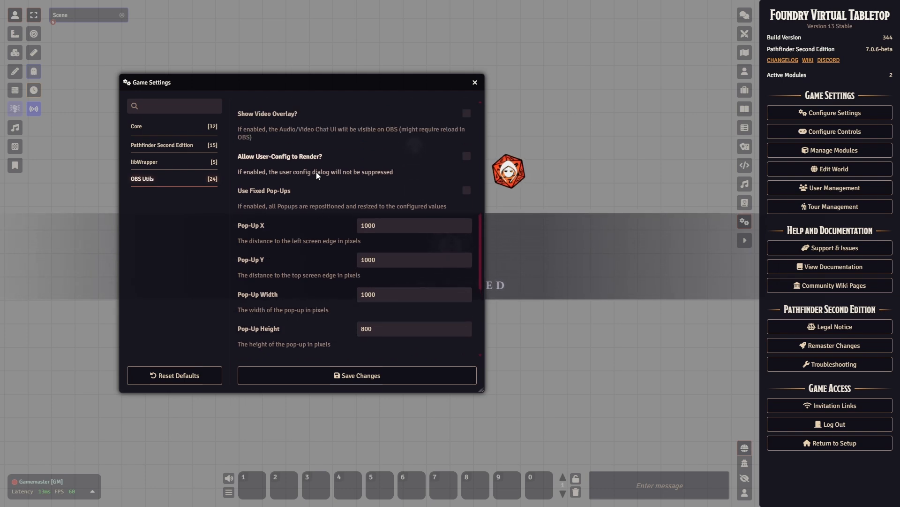
{"action": "scroll", "coordinate": [316, 172], "scroll_direction": "up", "scroll_amount": 4}
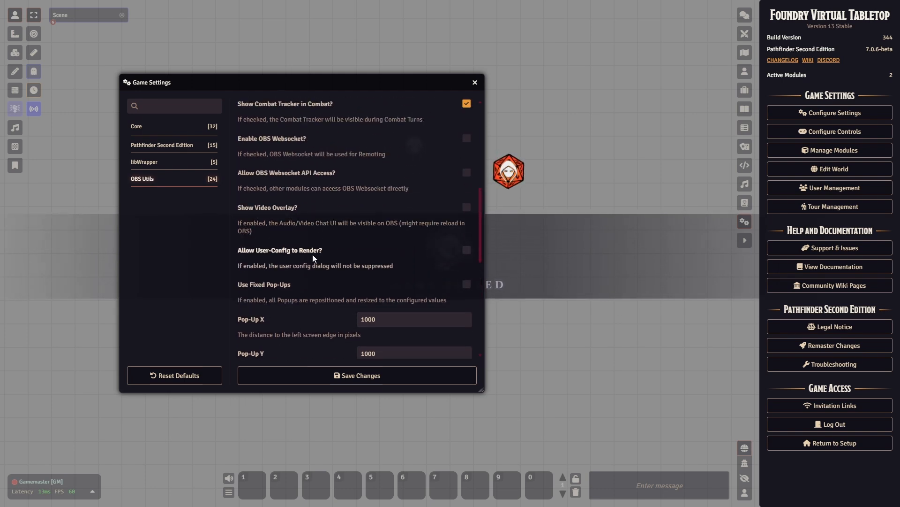
{"action": "scroll", "coordinate": [312, 254], "scroll_direction": "down", "scroll_amount": 2}
{"action": "scroll", "coordinate": [312, 254], "scroll_direction": "up", "scroll_amount": 2}
{"action": "scroll", "coordinate": [312, 254], "scroll_direction": "down", "scroll_amount": 4}
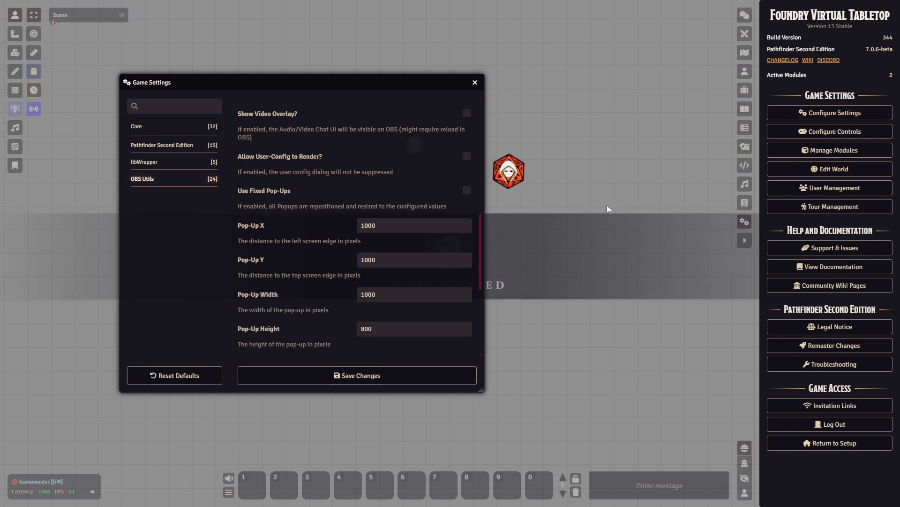
{"action": "scroll", "coordinate": [354, 190], "scroll_direction": "up", "scroll_amount": 1}
{"action": "scroll", "coordinate": [339, 182], "scroll_direction": "up", "scroll_amount": 1}
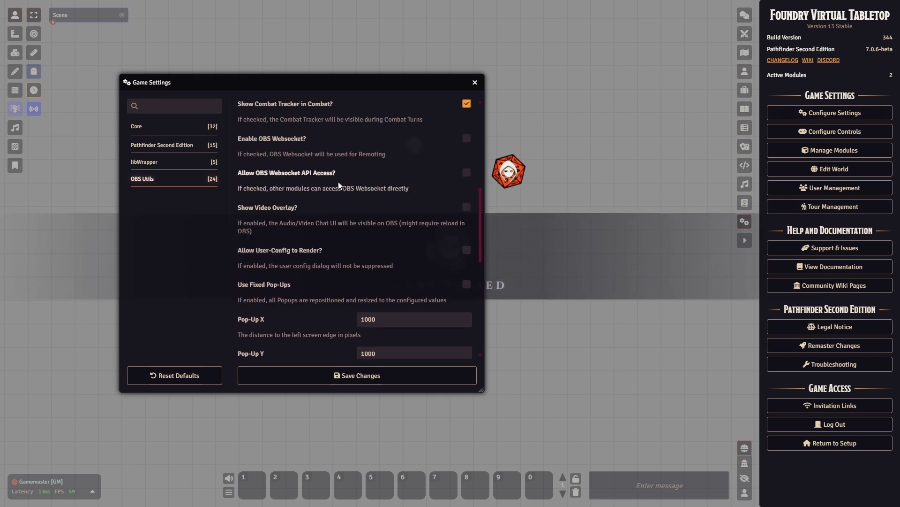
{"action": "scroll", "coordinate": [339, 238], "scroll_direction": "down", "scroll_amount": 1}
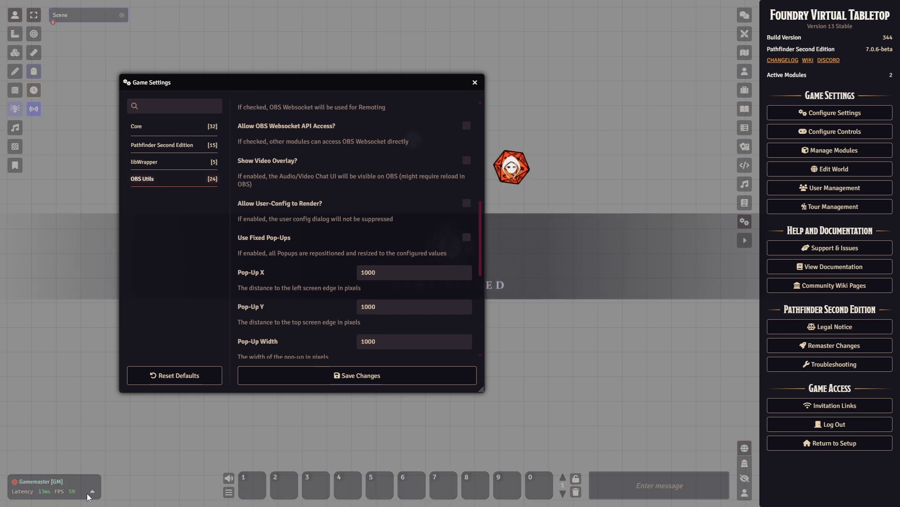
{"action": "right_click", "coordinate": [53, 482]}
{"action": "left_click", "coordinate": [70, 487]}
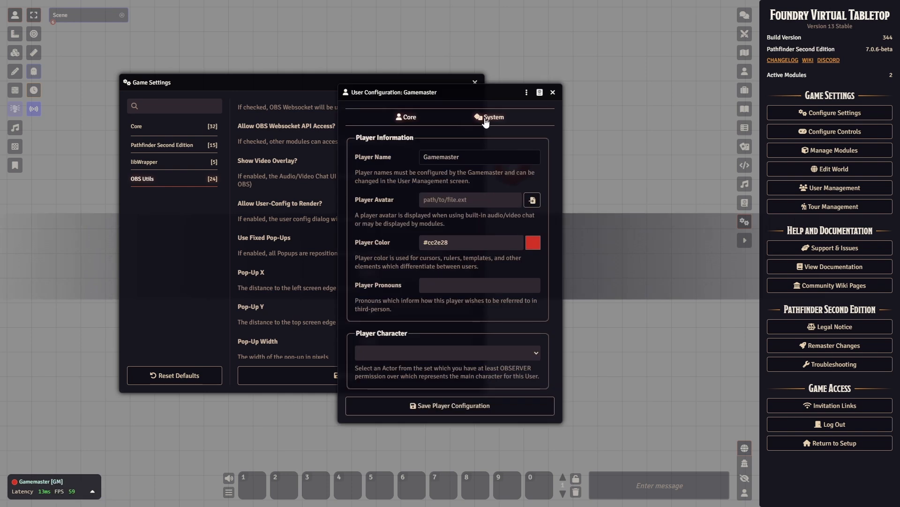
{"action": "left_click_drag", "start_coordinate": [451, 95], "coordinate": [617, 79]}
{"action": "left_click", "coordinate": [628, 337]}
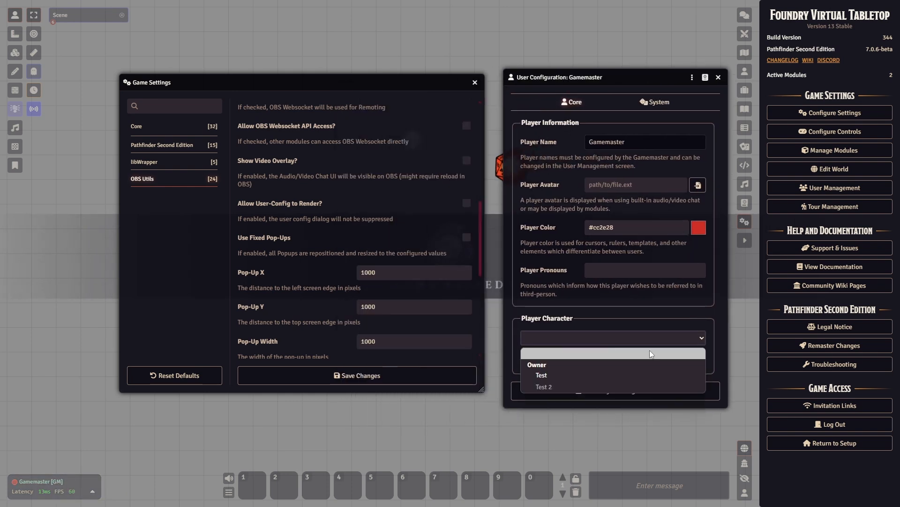
{"action": "left_click", "coordinate": [564, 288]}
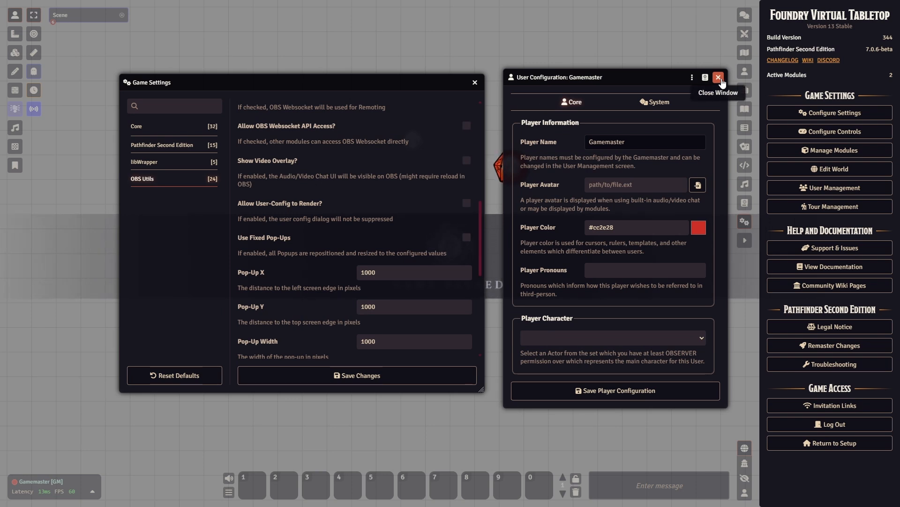
{"action": "left_click_drag", "start_coordinate": [651, 76], "coordinate": [627, 85]}
{"action": "left_click", "coordinate": [667, 93]}
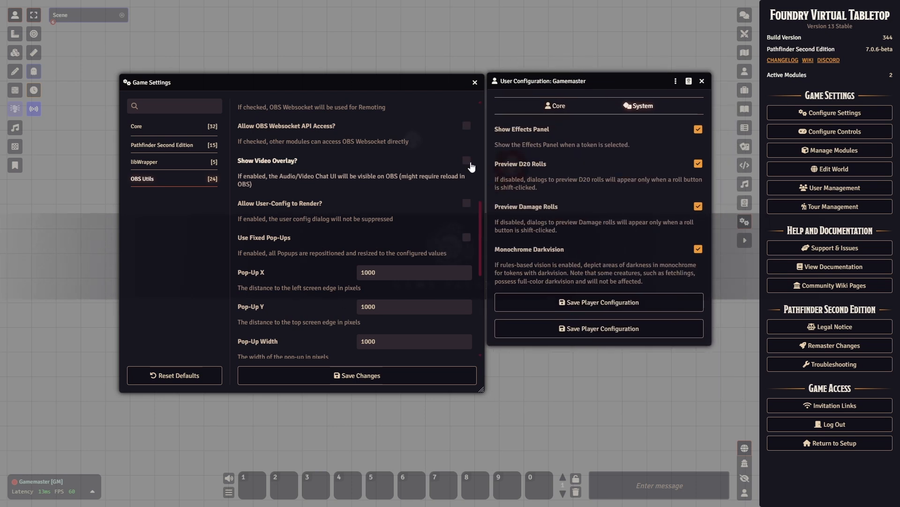
{"action": "left_click", "coordinate": [702, 81]}
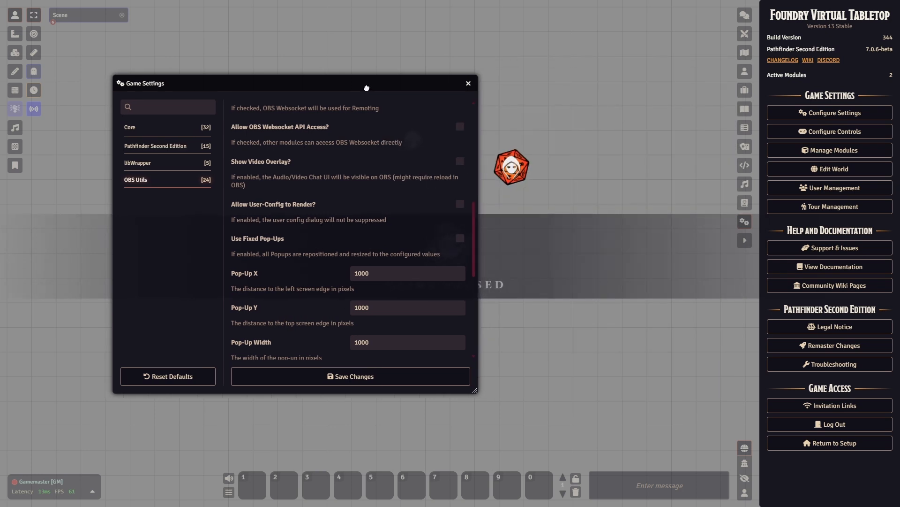
{"action": "left_click_drag", "start_coordinate": [376, 83], "coordinate": [369, 84]}
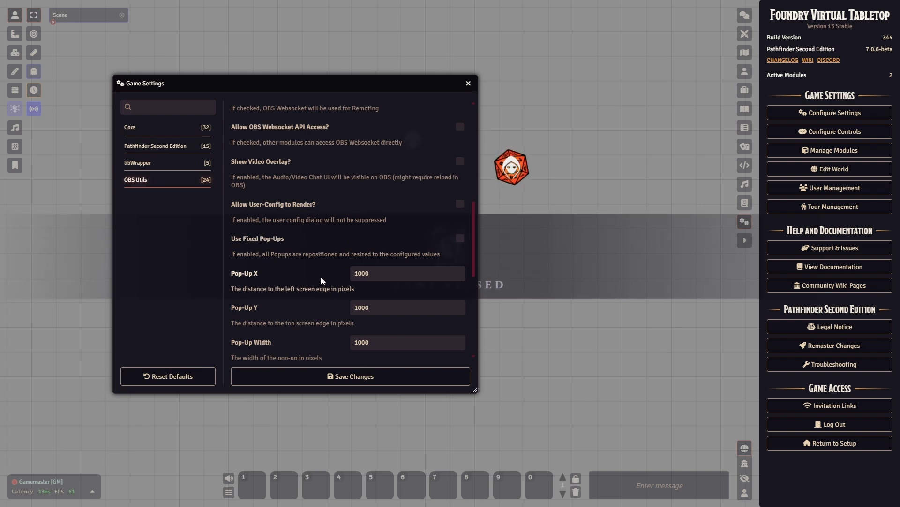
{"action": "scroll", "coordinate": [321, 277], "scroll_direction": "down", "scroll_amount": 4}
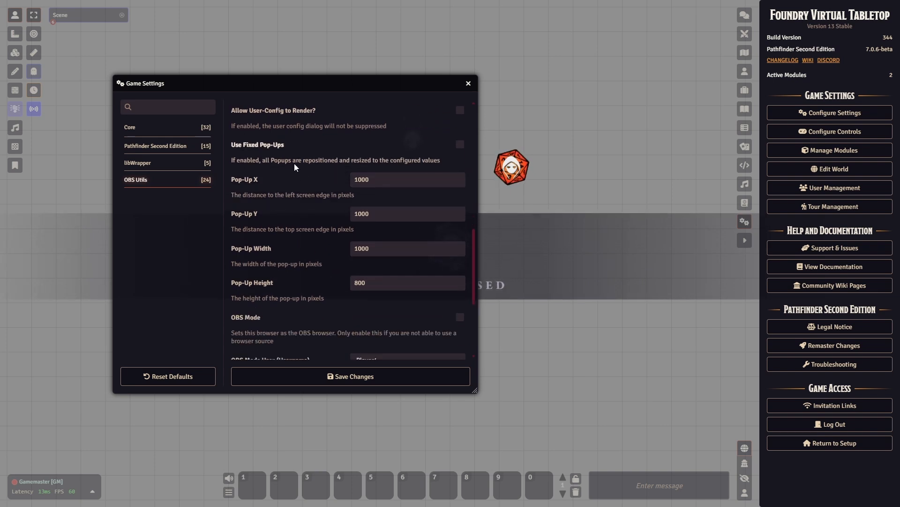
{"action": "scroll", "coordinate": [295, 162], "scroll_direction": "up", "scroll_amount": 1}
{"action": "scroll", "coordinate": [291, 245], "scroll_direction": "up", "scroll_amount": 3}
{"action": "scroll", "coordinate": [291, 247], "scroll_direction": "down", "scroll_amount": 8}
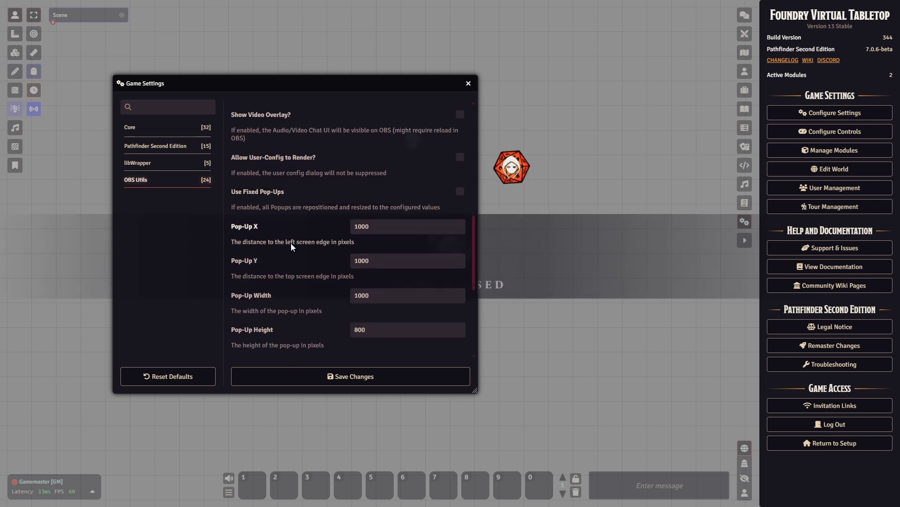
{"action": "scroll", "coordinate": [291, 241], "scroll_direction": "up", "scroll_amount": 5}
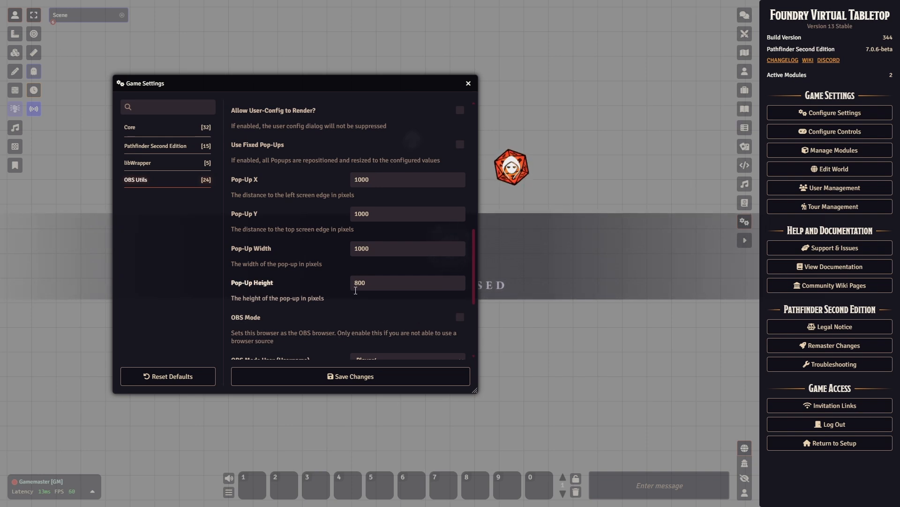
{"action": "left_click", "coordinate": [370, 180]}
{"action": "left_click", "coordinate": [392, 217]}
{"action": "left_click", "coordinate": [382, 251]}
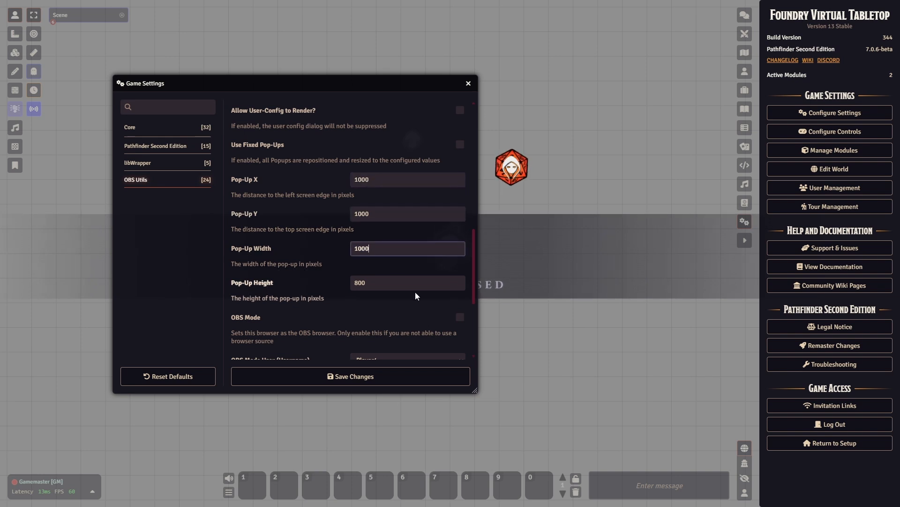
{"action": "left_click_drag", "start_coordinate": [327, 83], "coordinate": [638, 165]}
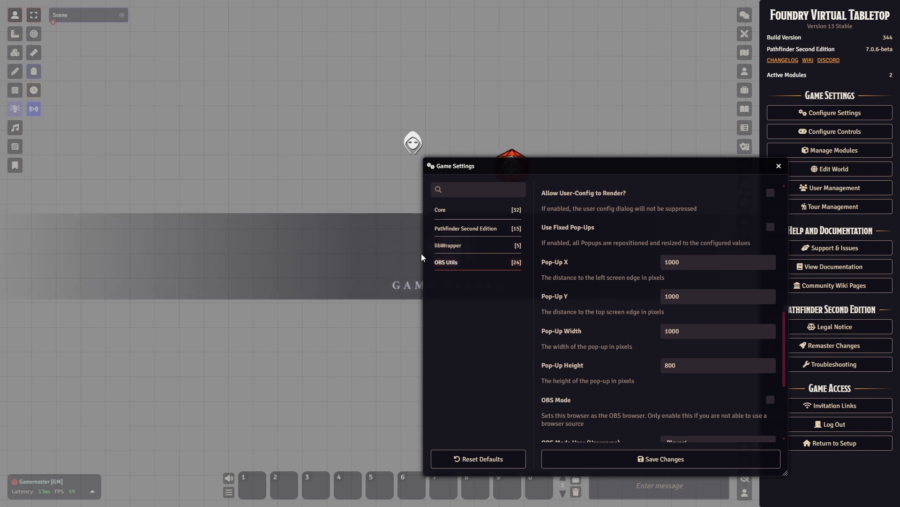
{"action": "left_click_drag", "start_coordinate": [580, 166], "coordinate": [391, 109]}
{"action": "left_click_drag", "start_coordinate": [597, 415], "coordinate": [644, 417]}
{"action": "scroll", "coordinate": [472, 202], "scroll_direction": "down", "scroll_amount": 3}
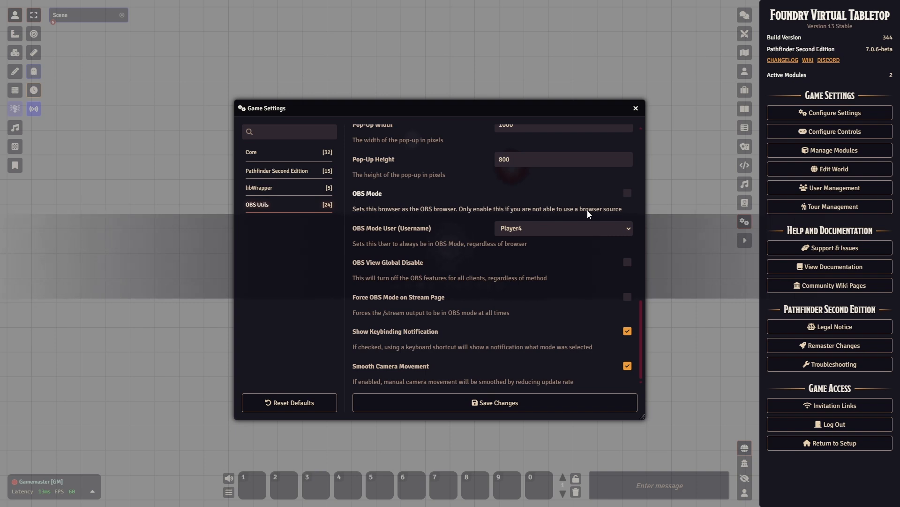
Step: Leave OBS Mode User set to Player4 and close the Game Settings window
{"action": "left_click", "coordinate": [522, 232]}
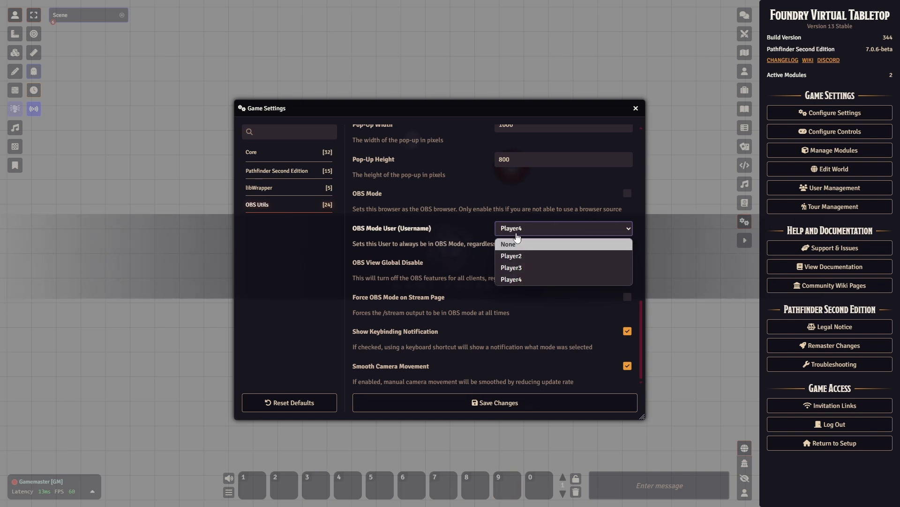
{"action": "left_click", "coordinate": [340, 249]}
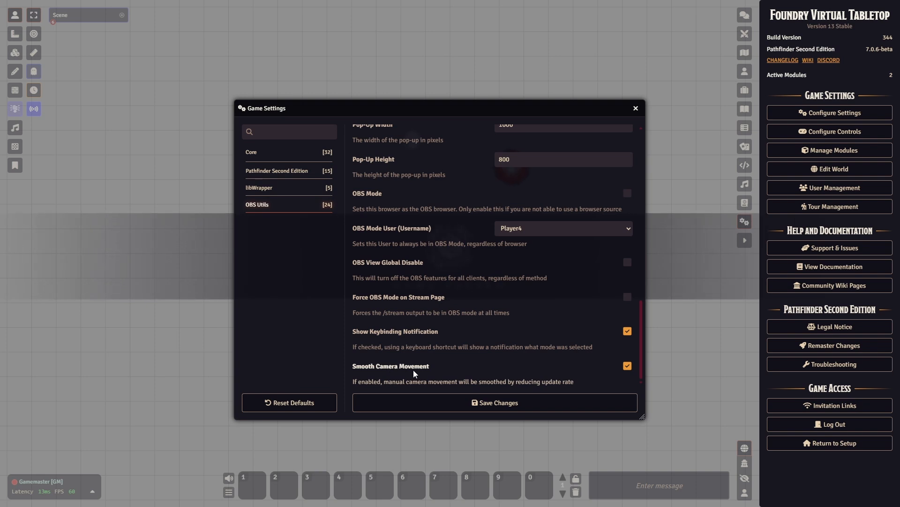
{"action": "scroll", "coordinate": [443, 325], "scroll_direction": "up", "scroll_amount": 10}
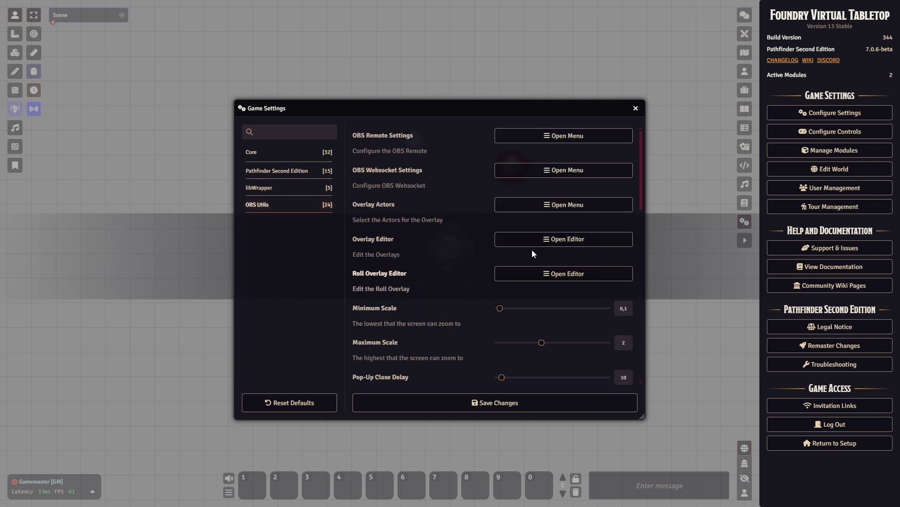
{"action": "scroll", "coordinate": [399, 317], "scroll_direction": "down", "scroll_amount": 10}
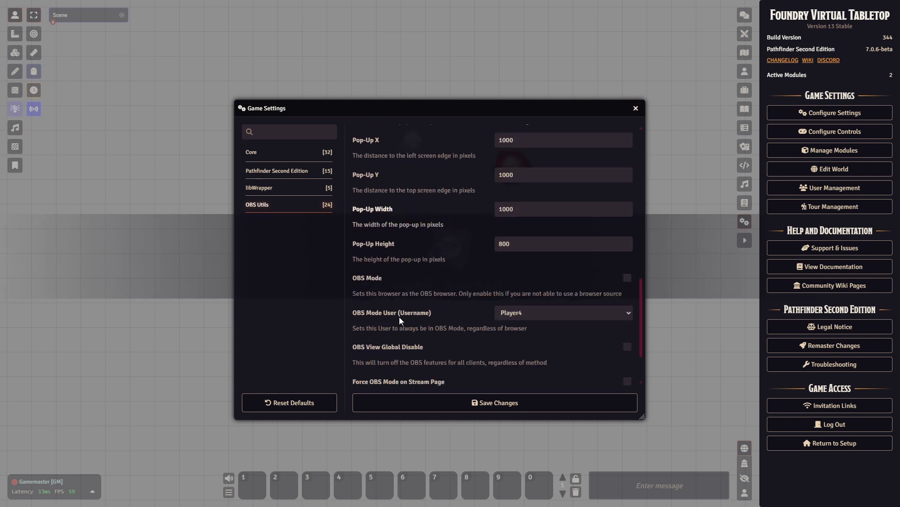
{"action": "left_click", "coordinate": [636, 108]}
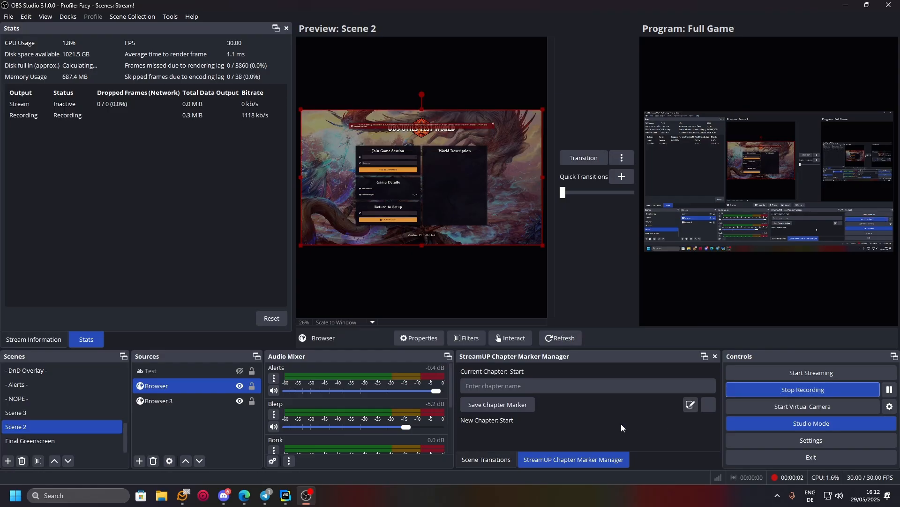
Step: Select only the Browser source, dismiss the add-source list unused, and open Browser's properties
{"action": "left_click", "coordinate": [199, 401], "text": "ctrl"}
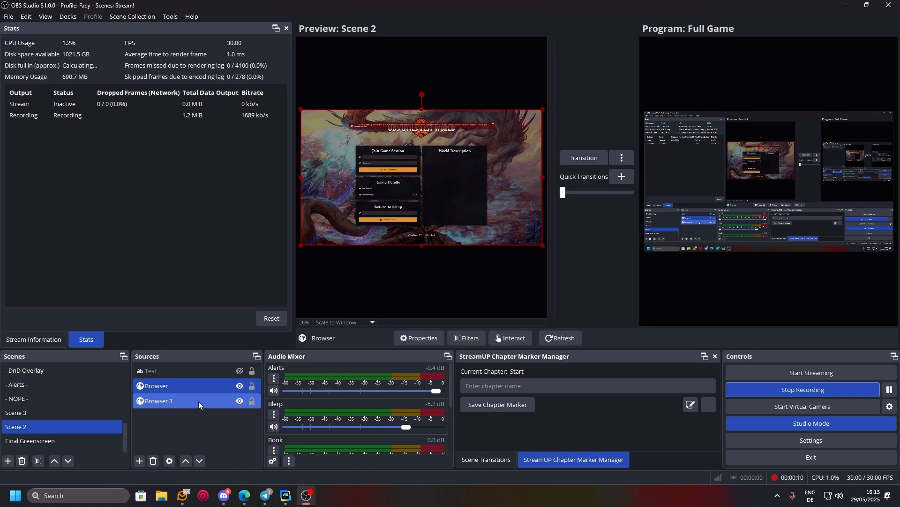
{"action": "left_click", "coordinate": [198, 401], "text": "ctrl"}
{"action": "left_click", "coordinate": [139, 460]}
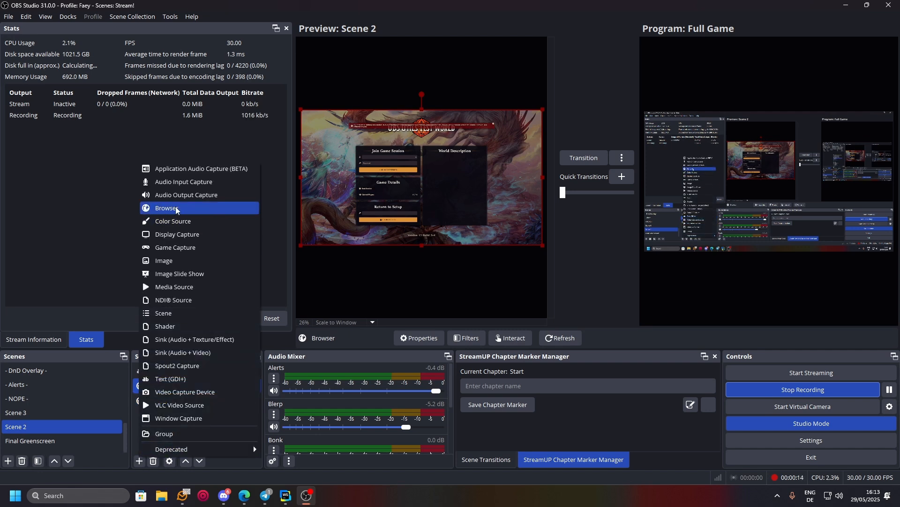
{"action": "left_click", "coordinate": [144, 461]}
{"action": "left_click", "coordinate": [114, 330]}
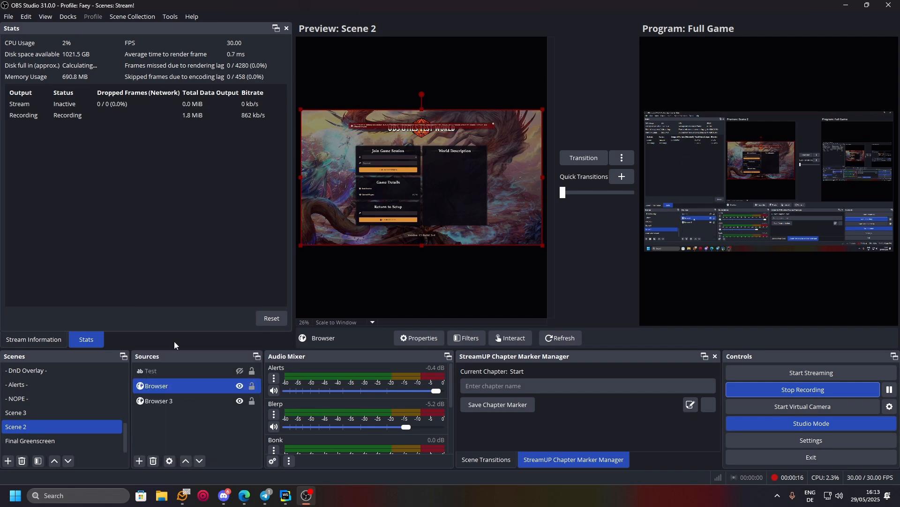
{"action": "left_click", "coordinate": [139, 461]}
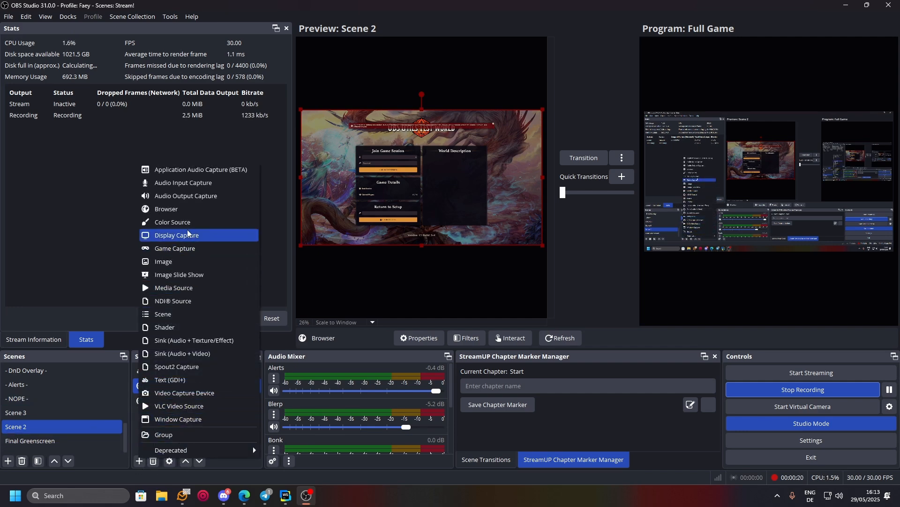
{"action": "left_click", "coordinate": [52, 237]}
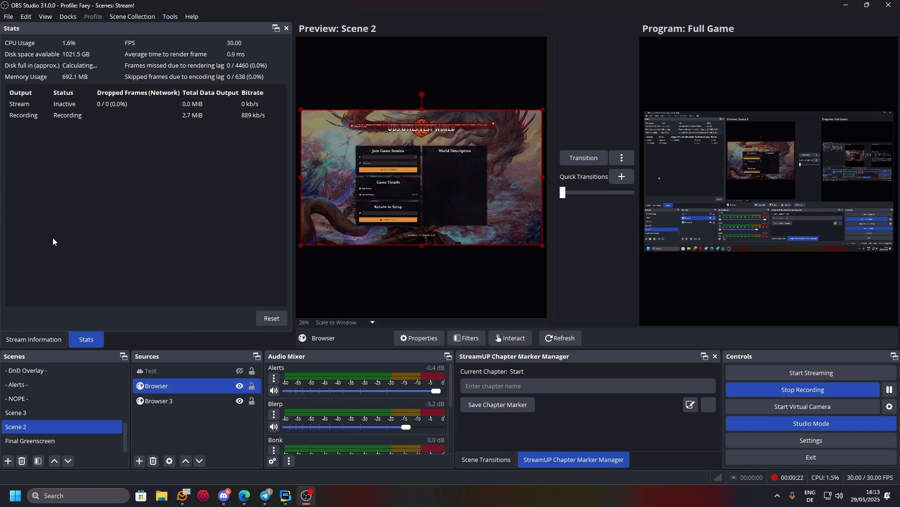
{"action": "double_click", "coordinate": [184, 386]}
{"action": "left_click", "coordinate": [262, 261]}
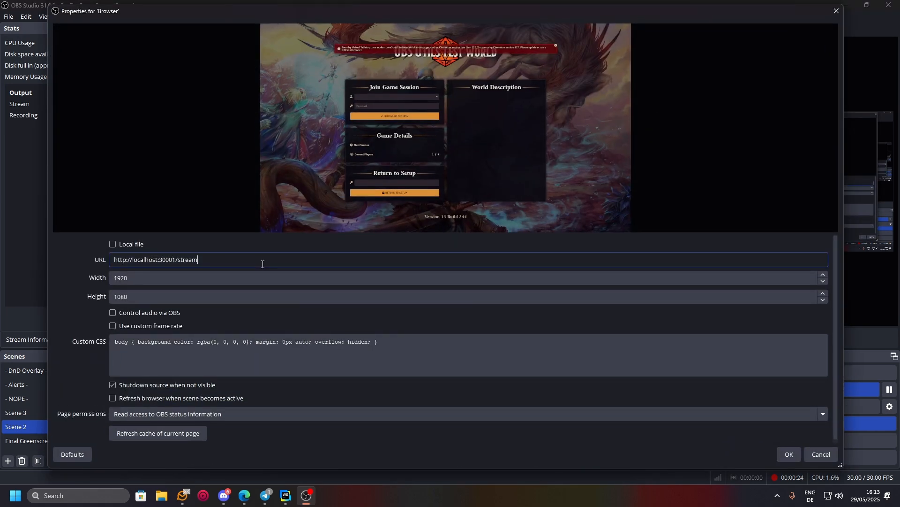
{"action": "key", "text": "ctrl+a"}
{"action": "type", "text": "http://localhost:30001/game"}
{"action": "key", "text": "ctrl+z"}
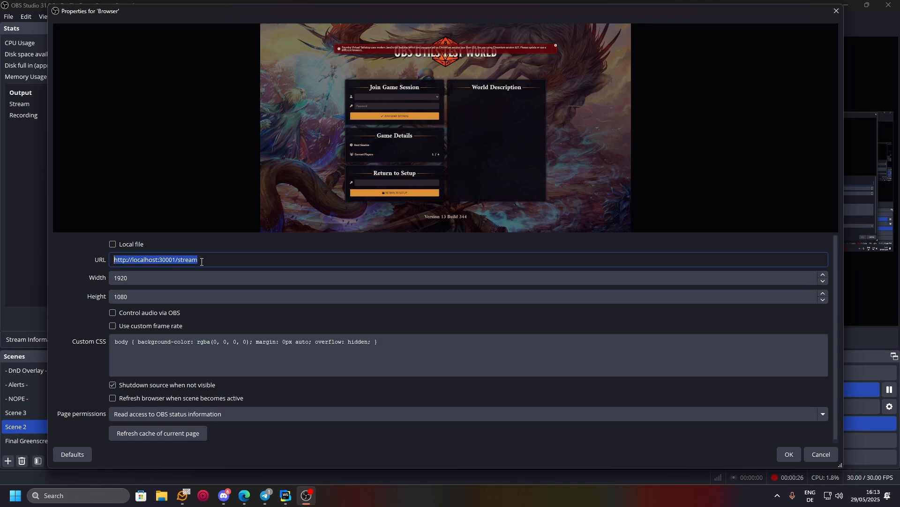
{"action": "left_click", "coordinate": [199, 260]}
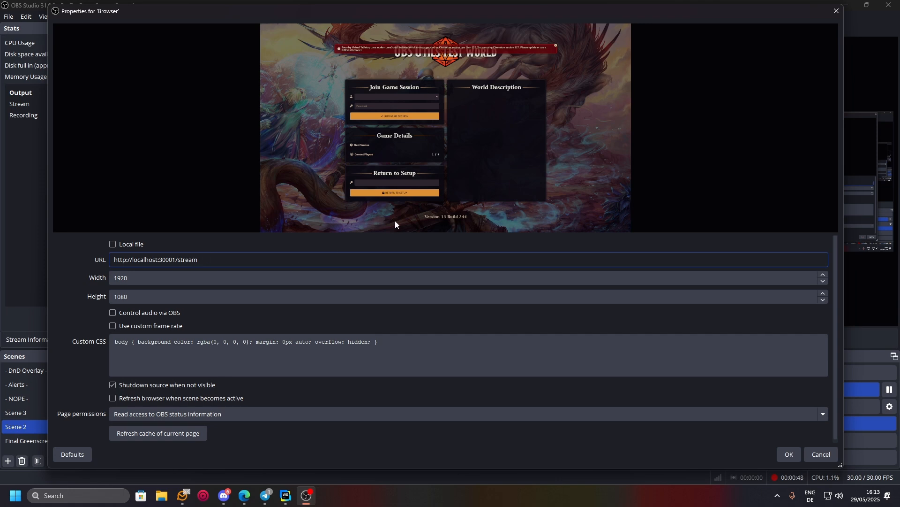
{"action": "left_click", "coordinate": [810, 455]}
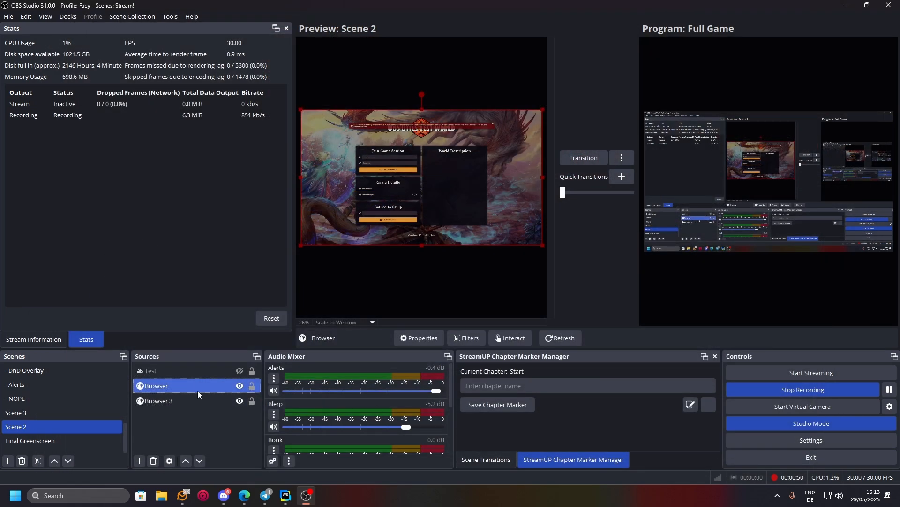
{"action": "double_click", "coordinate": [193, 399]}
{"action": "left_click_drag", "start_coordinate": [174, 260], "coordinate": [244, 260]}
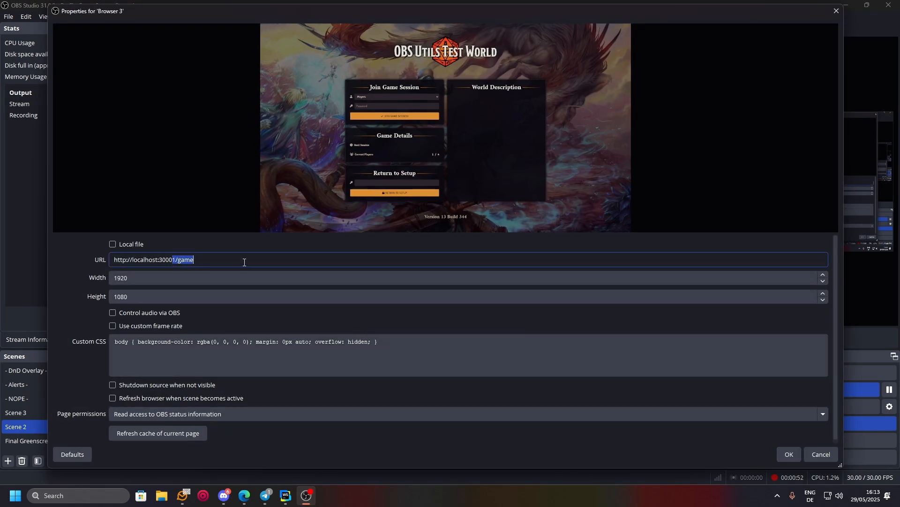
{"action": "left_click", "coordinate": [244, 261]}
{"action": "left_click", "coordinate": [811, 455]}
{"action": "double_click", "coordinate": [200, 384]}
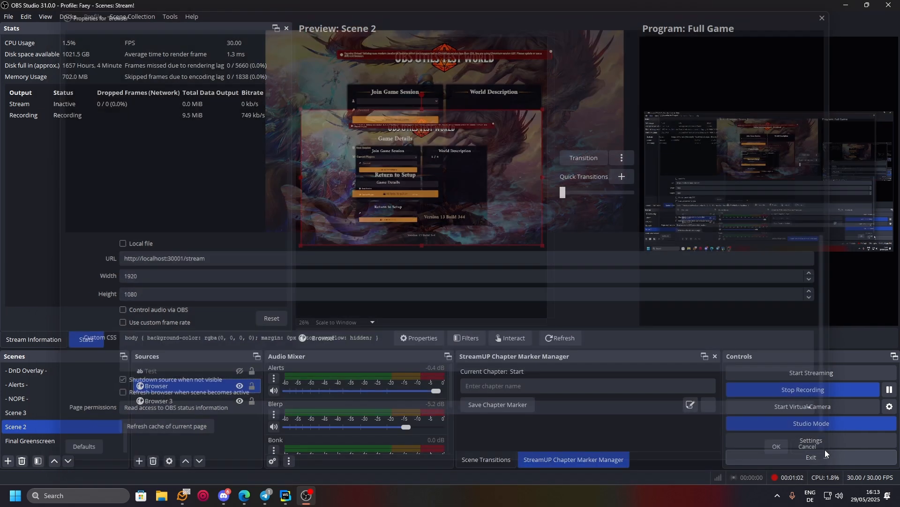
Step: Close Browser's properties and have Browser 3 join the Foundry game session via Interact
{"action": "left_click", "coordinate": [822, 454]}
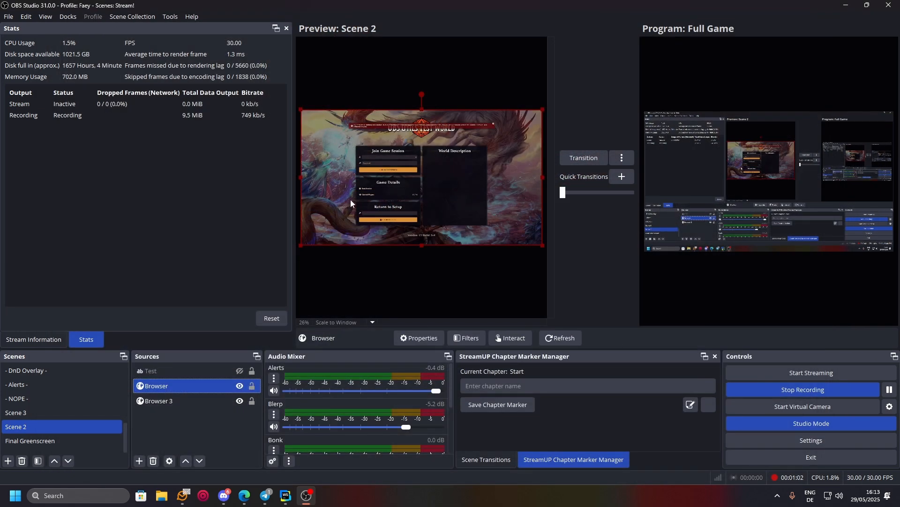
{"action": "left_click_drag", "start_coordinate": [302, 246], "coordinate": [480, 205]}
{"action": "left_click", "coordinate": [325, 167]}
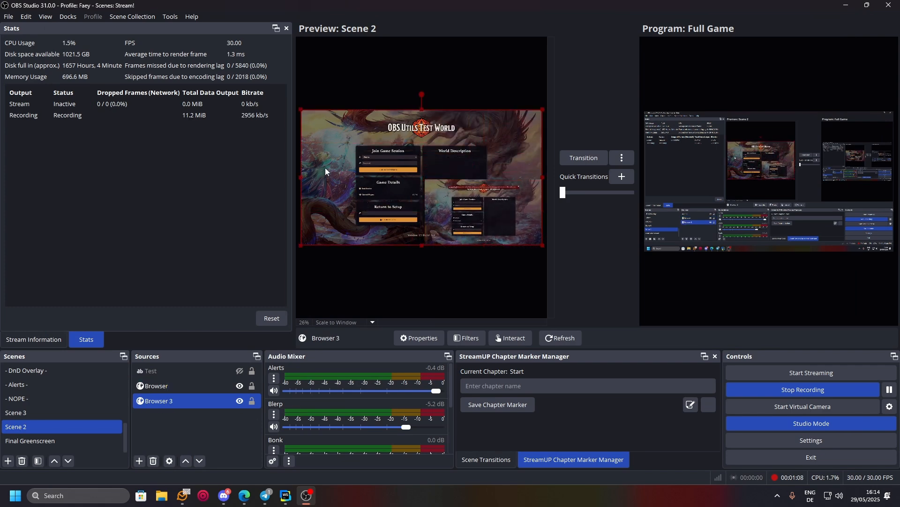
{"action": "left_click", "coordinate": [513, 338]}
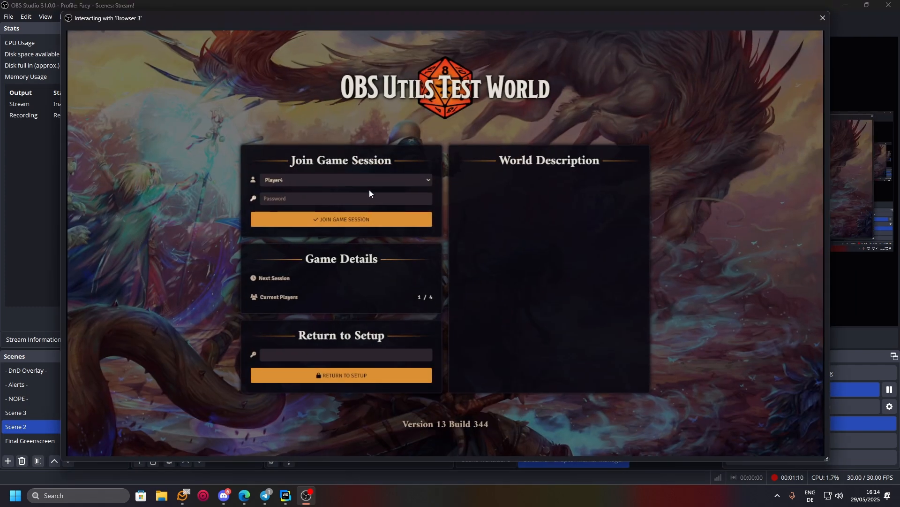
{"action": "left_click", "coordinate": [406, 225]}
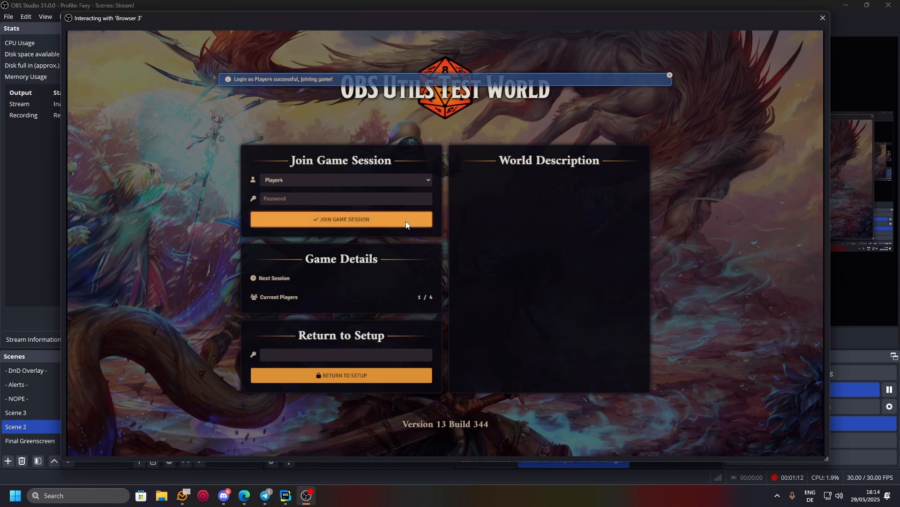
{"action": "left_click", "coordinate": [822, 19]}
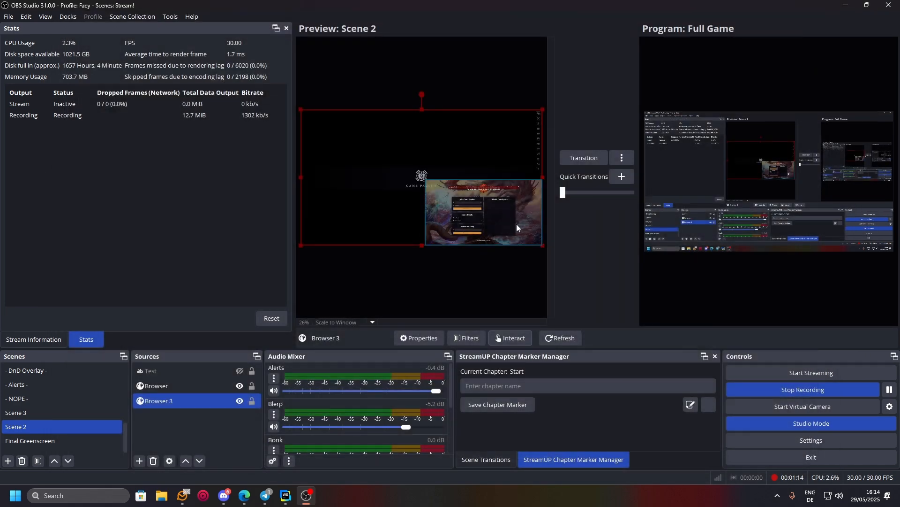
Step: Stretch the Browser source to fill the Scene 2 canvas and reopen its properties
{"action": "left_click_drag", "start_coordinate": [503, 222], "coordinate": [491, 191]}
{"action": "left_click", "coordinate": [516, 213]}
{"action": "left_click_drag", "start_coordinate": [396, 149], "coordinate": [361, 144]}
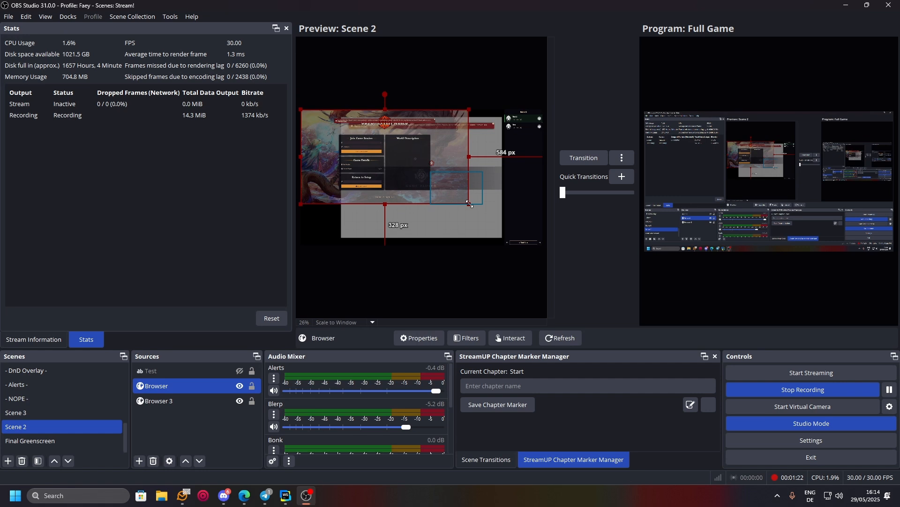
{"action": "left_click_drag", "start_coordinate": [469, 204], "coordinate": [543, 245]}
{"action": "left_click", "coordinate": [517, 187]}
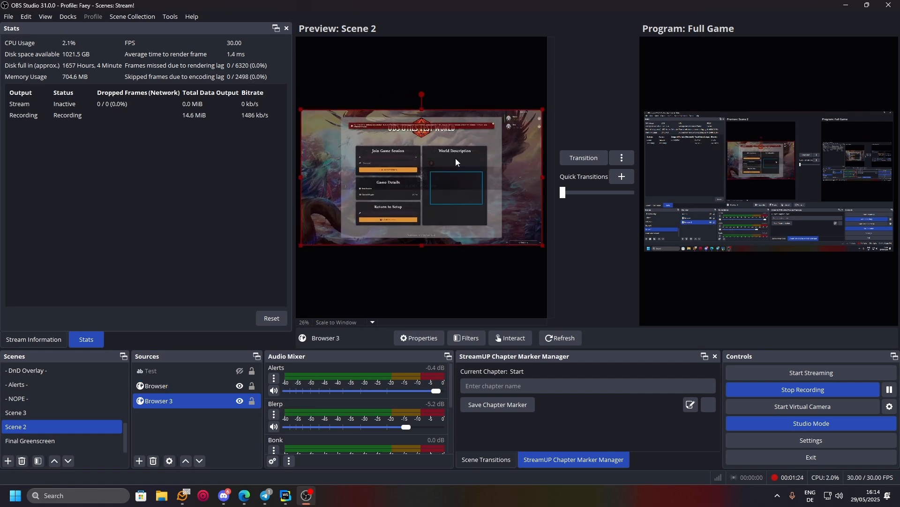
{"action": "left_click", "coordinate": [214, 389]}
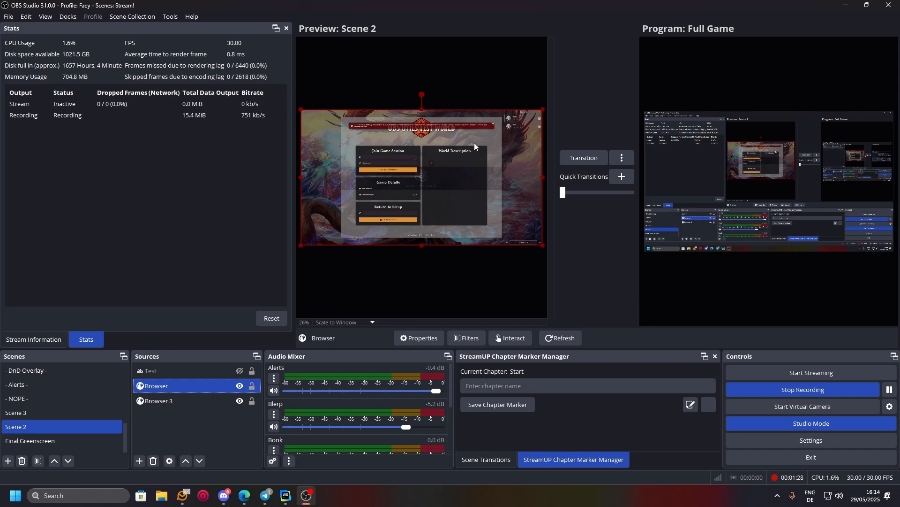
{"action": "double_click", "coordinate": [201, 388]}
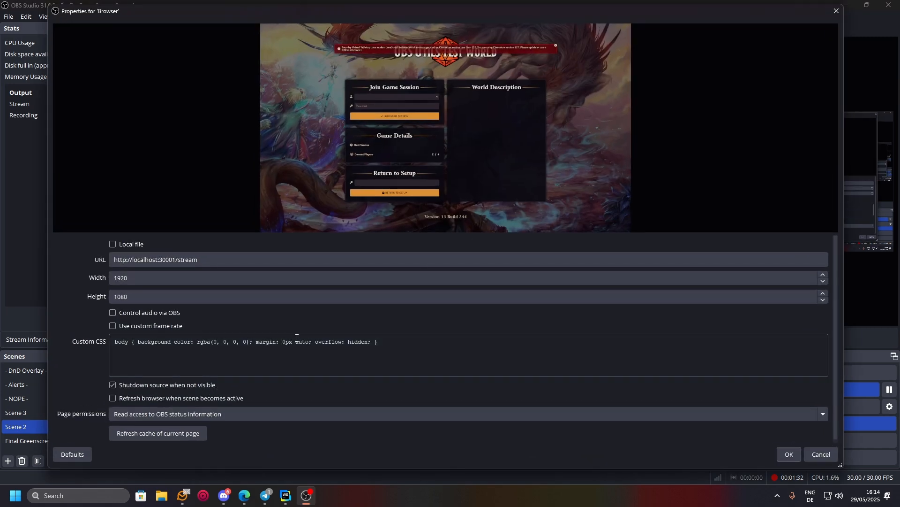
Step: Turn off 'Shutdown source when not visible' for the Browser source and confirm
{"action": "left_click", "coordinate": [218, 261]}
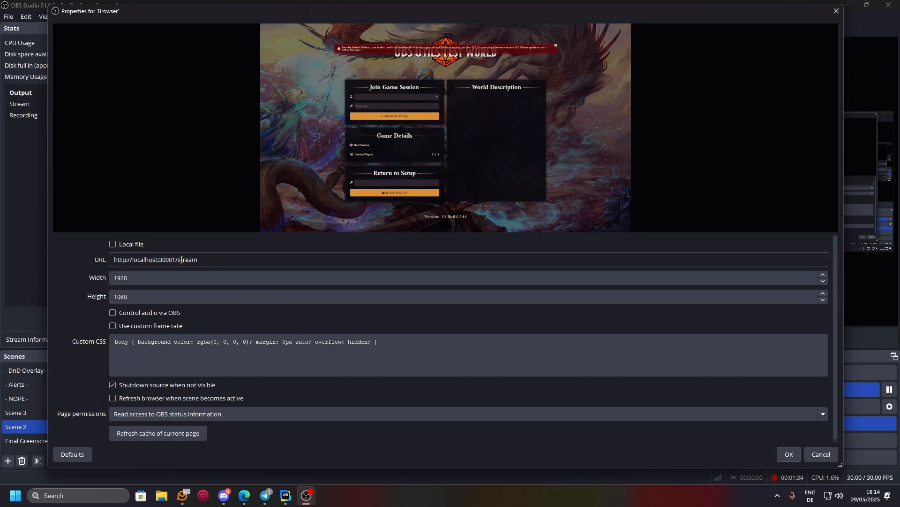
{"action": "double_click", "coordinate": [215, 262]}
{"action": "left_click", "coordinate": [215, 262]}
{"action": "left_click", "coordinate": [150, 387]}
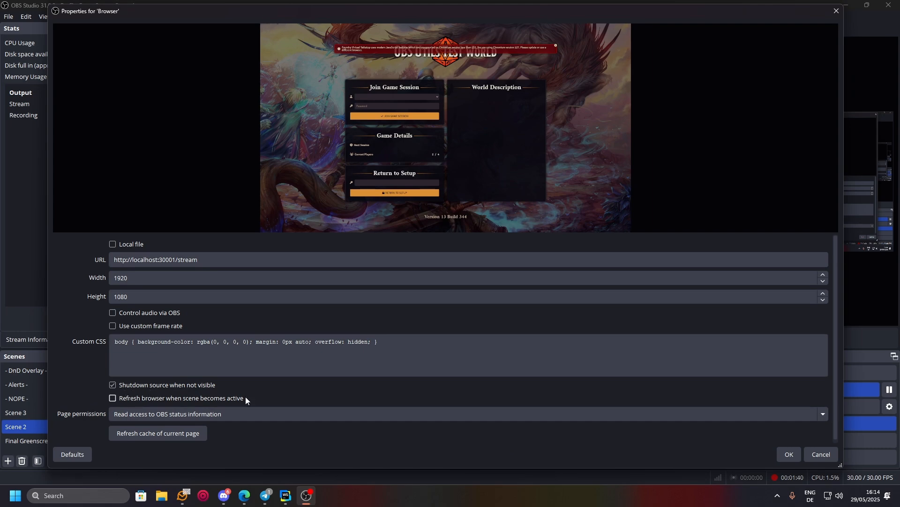
{"action": "left_click", "coordinate": [789, 456]}
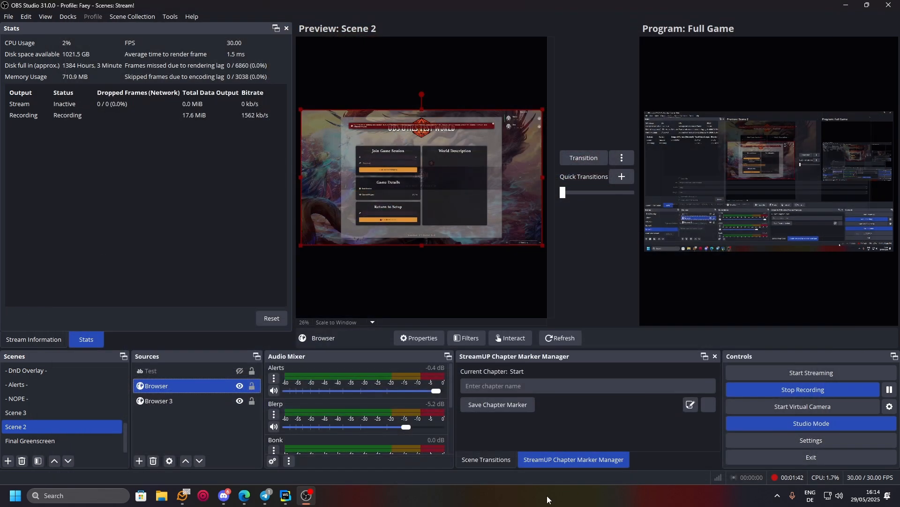
Step: Toggle the Browser source's visibility and refresh both the Browser and Browser 3 pages
{"action": "left_click", "coordinate": [239, 386]}
{"action": "left_click", "coordinate": [224, 420]}
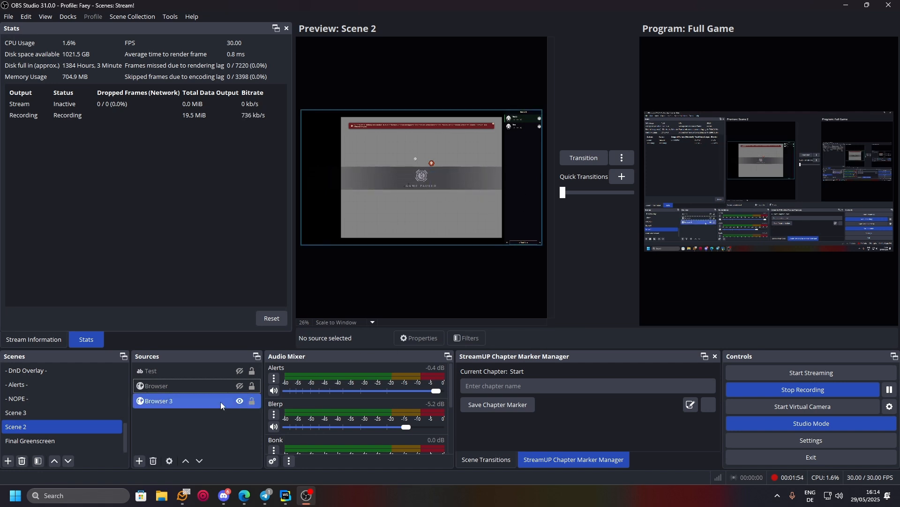
{"action": "left_click", "coordinate": [240, 384]}
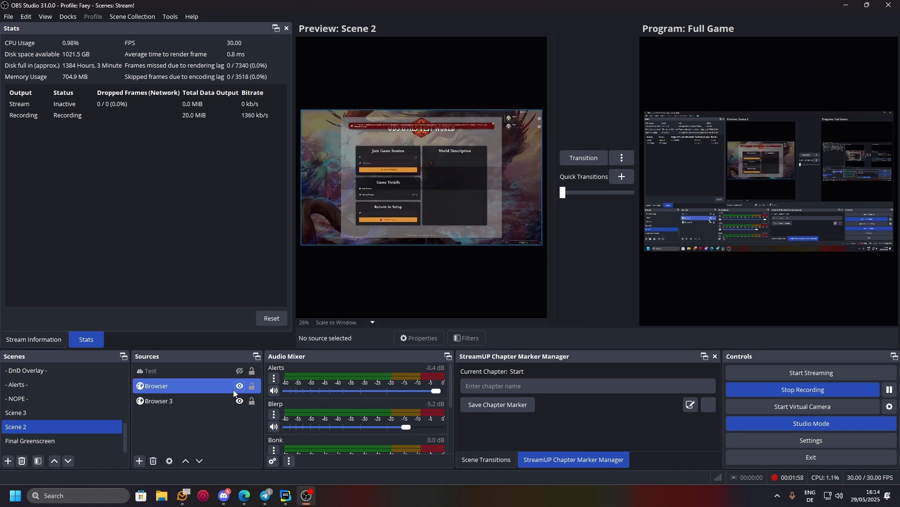
{"action": "left_click", "coordinate": [218, 386]}
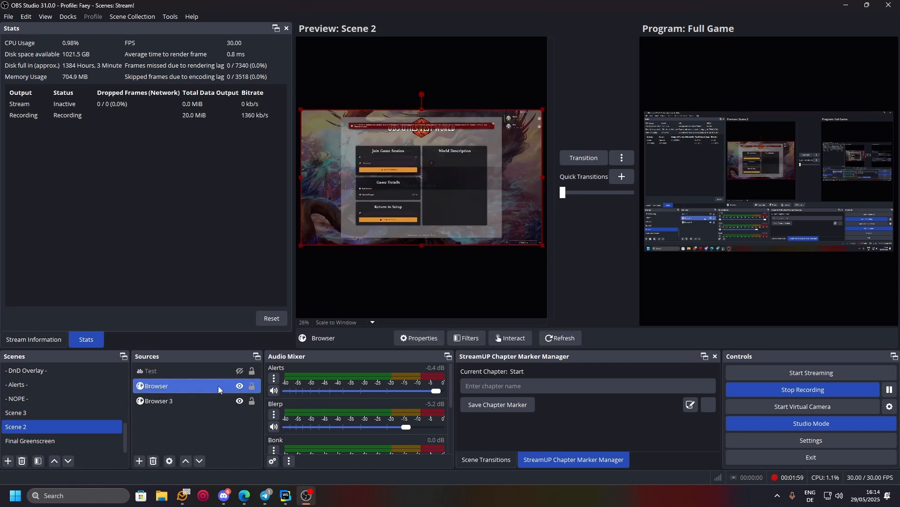
{"action": "left_click", "coordinate": [567, 341]}
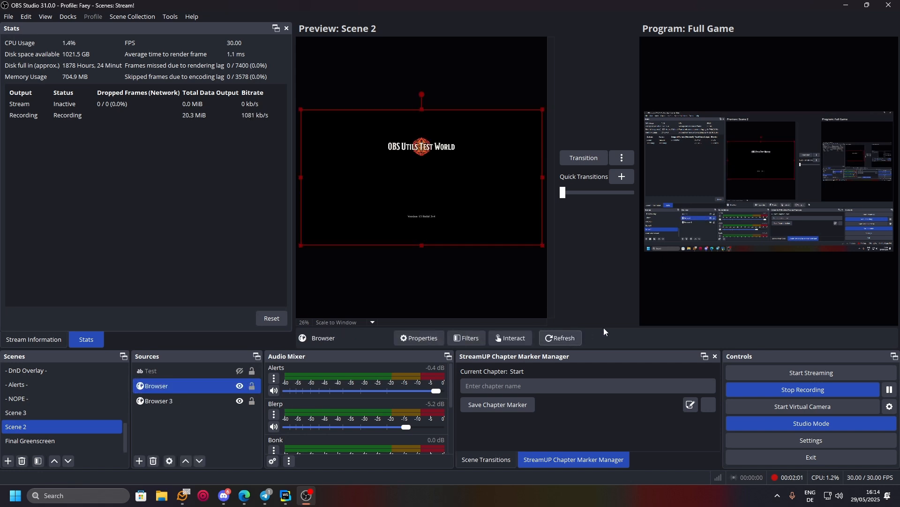
{"action": "left_click", "coordinate": [238, 386]}
{"action": "left_click", "coordinate": [232, 401]}
{"action": "left_click", "coordinate": [565, 338]}
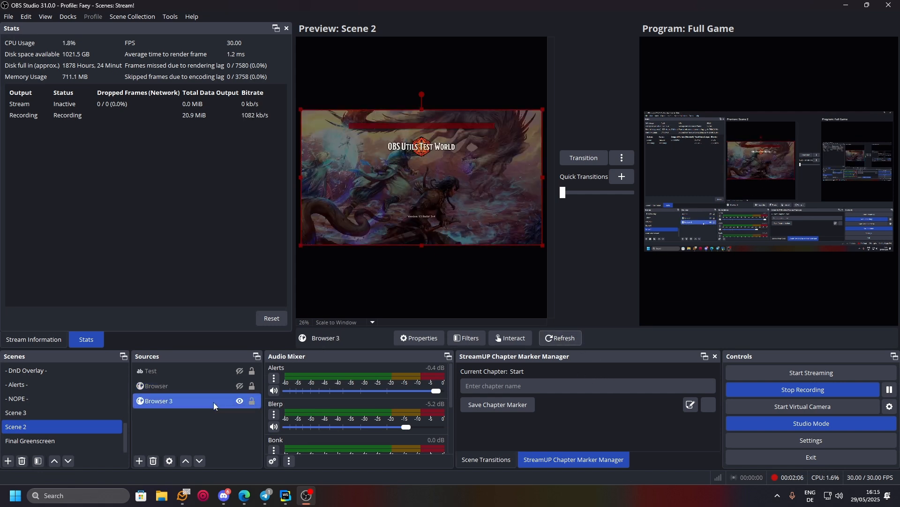
Step: Rejoin the Foundry game session in Browser 3, show Browser again, and refresh both sources
{"action": "left_click", "coordinate": [497, 338]}
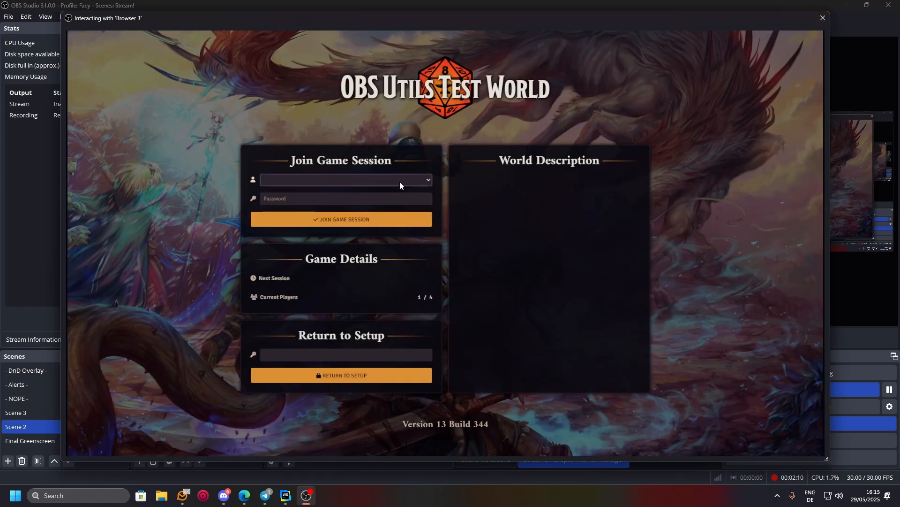
{"action": "left_click", "coordinate": [431, 225]}
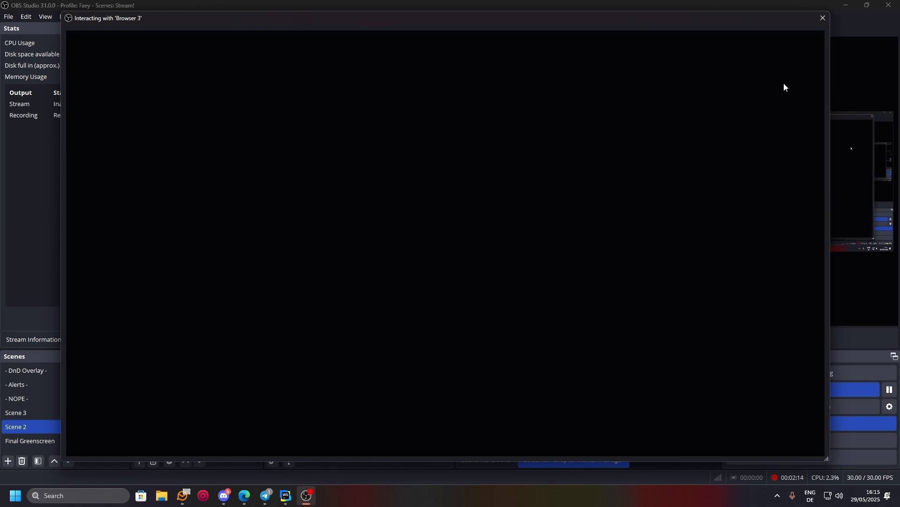
{"action": "left_click", "coordinate": [823, 18]}
{"action": "left_click", "coordinate": [209, 385]}
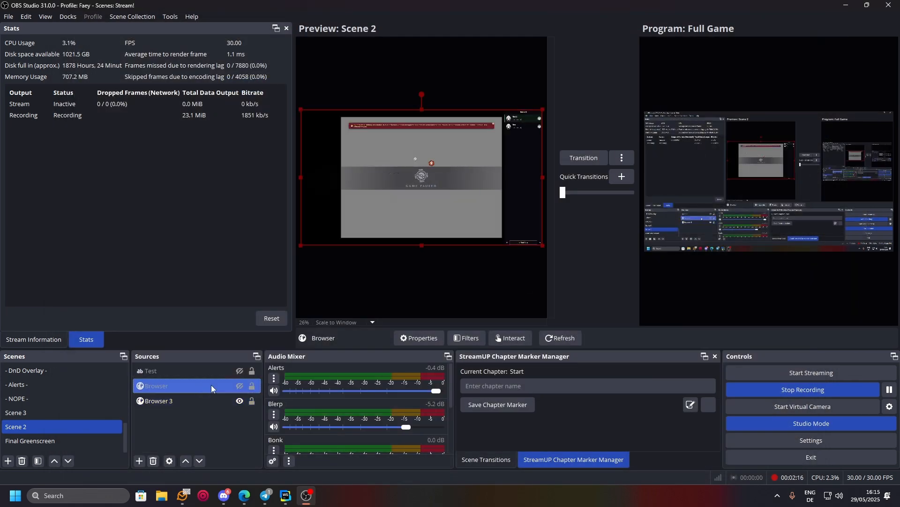
{"action": "left_click", "coordinate": [239, 385]}
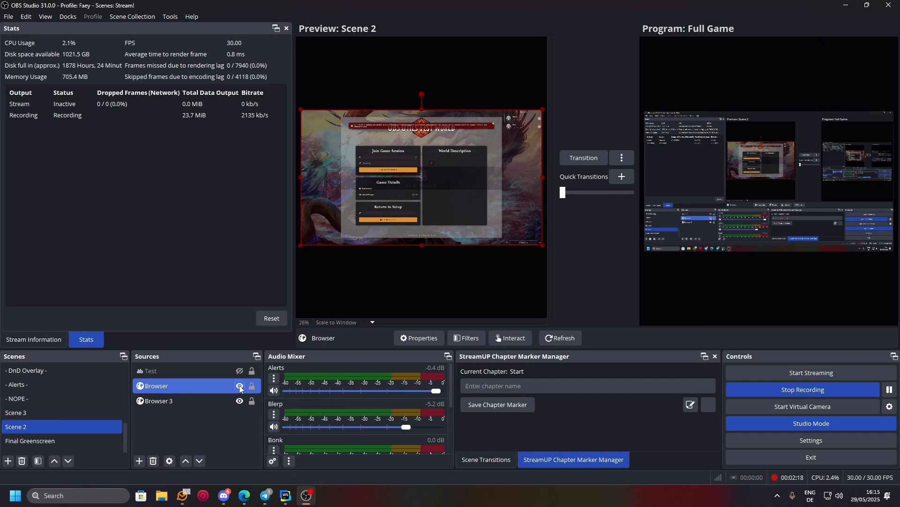
{"action": "left_click", "coordinate": [550, 338]}
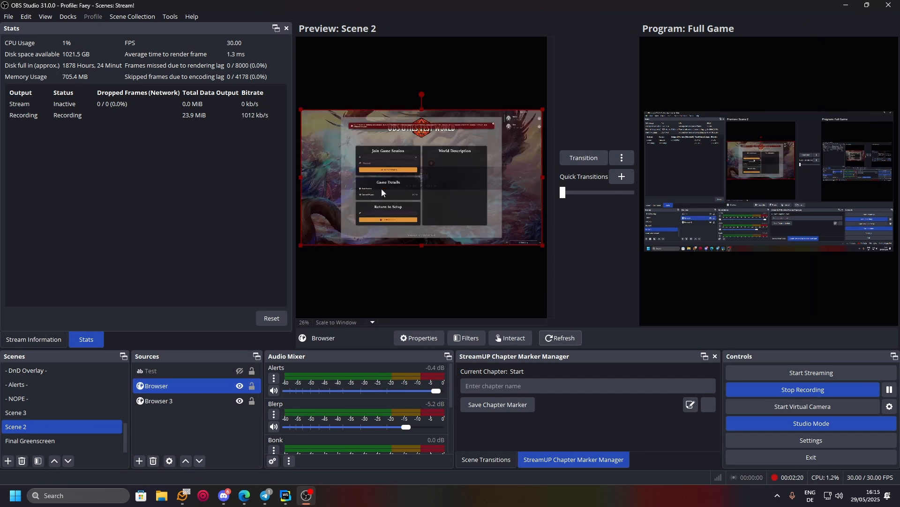
{"action": "left_click", "coordinate": [204, 400]}
{"action": "left_click", "coordinate": [554, 339]}
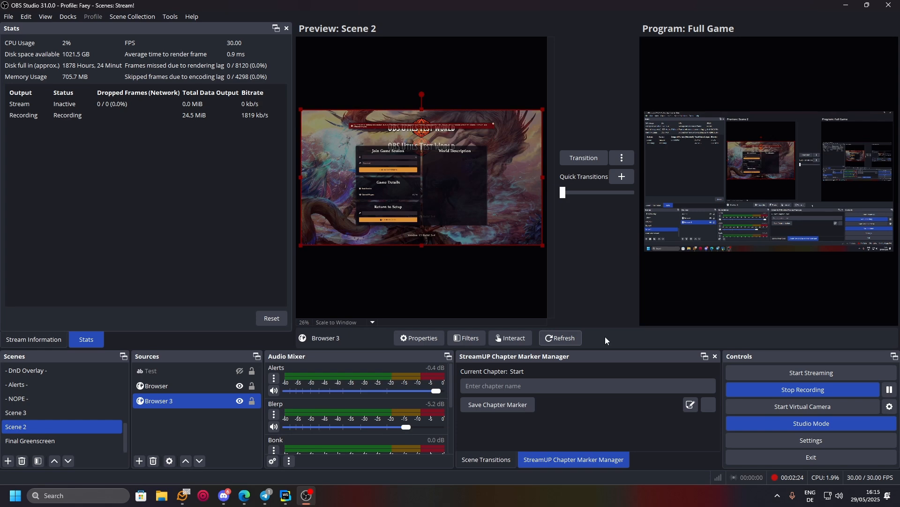
Step: Review both sources' properties unchanged, then delete the Browser source from Scene 2
{"action": "double_click", "coordinate": [212, 398]}
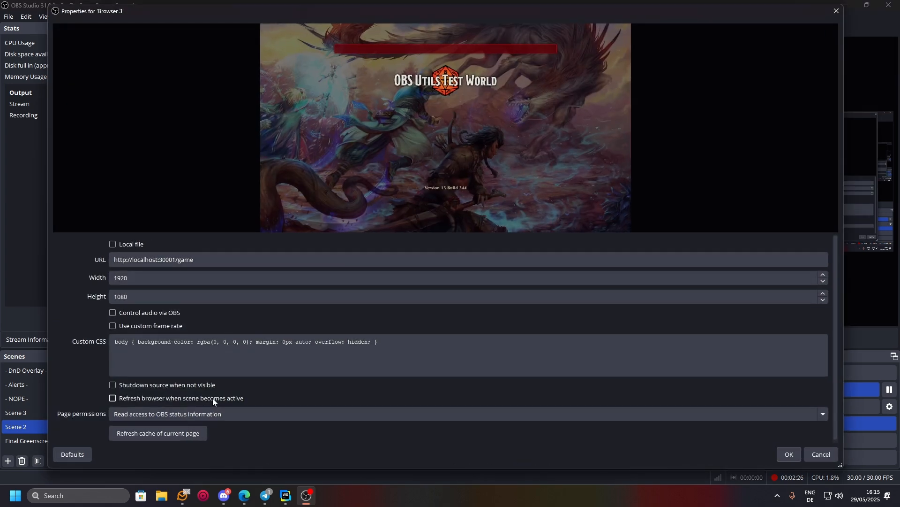
{"action": "left_click", "coordinate": [820, 454]}
{"action": "double_click", "coordinate": [209, 381]}
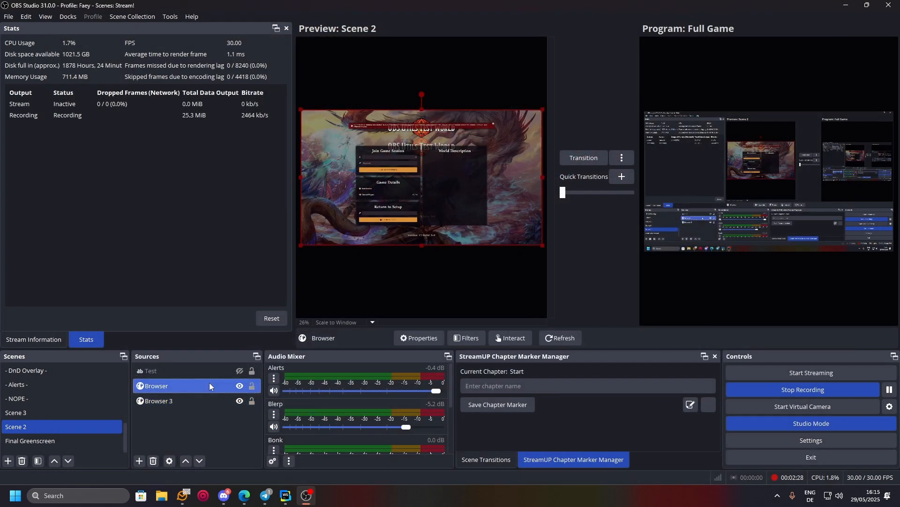
{"action": "left_click", "coordinate": [821, 454]}
{"action": "key", "text": "Delete"}
Step: Confirm the deletion, refresh Browser 3, and join the game session as a different player
{"action": "key", "text": "Return"}
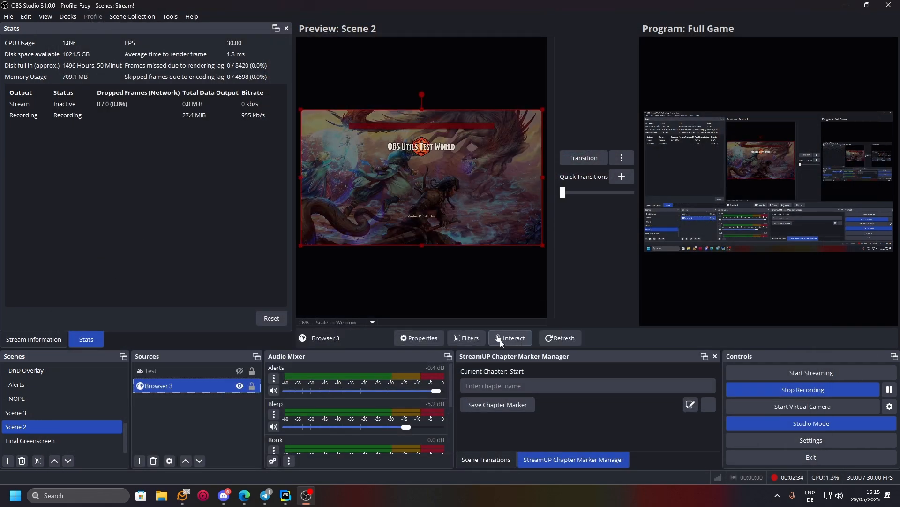
{"action": "left_click", "coordinate": [412, 337]}
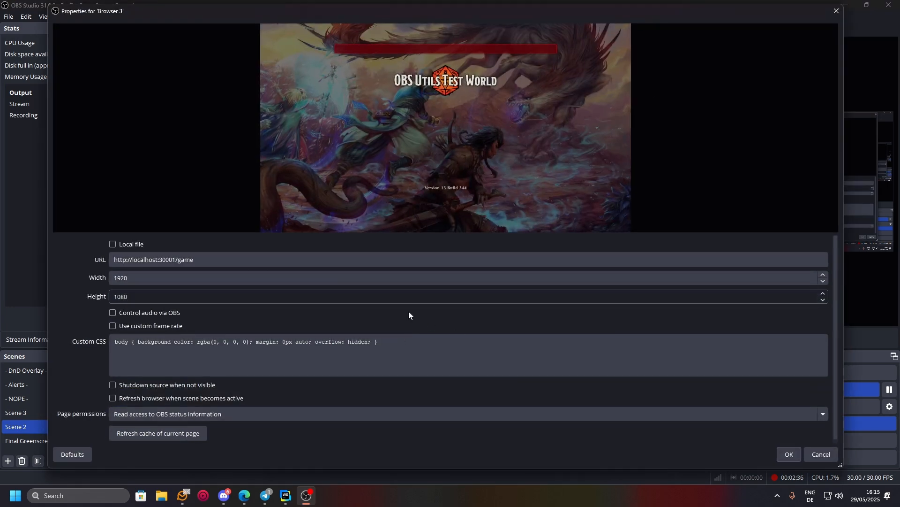
{"action": "left_click", "coordinate": [789, 454]}
{"action": "left_click", "coordinate": [559, 339]}
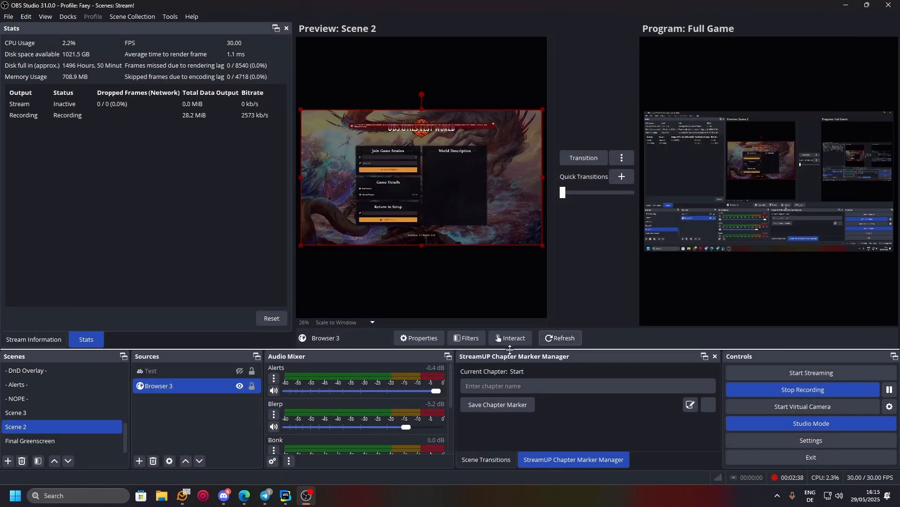
{"action": "left_click", "coordinate": [509, 339]}
{"action": "left_click", "coordinate": [391, 178]}
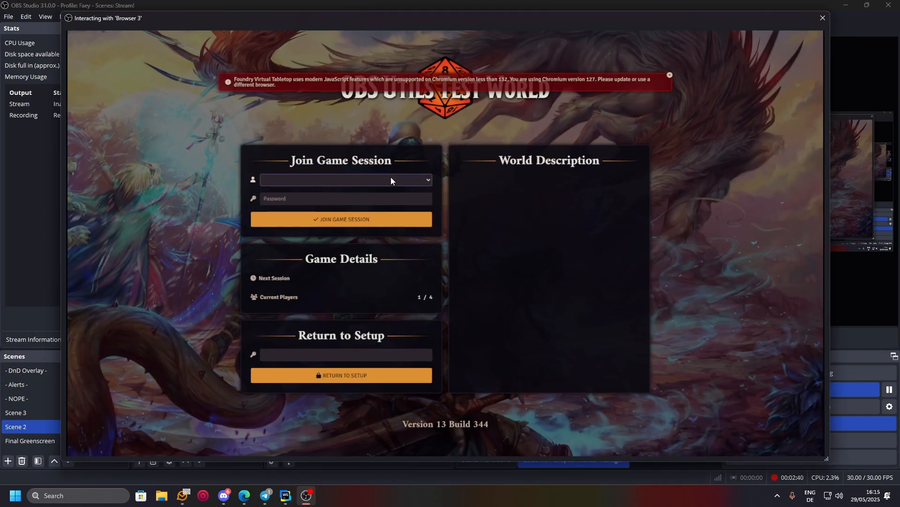
{"action": "key", "text": "Down"}
{"action": "key", "text": "Down"}
{"action": "key", "text": "Down"}
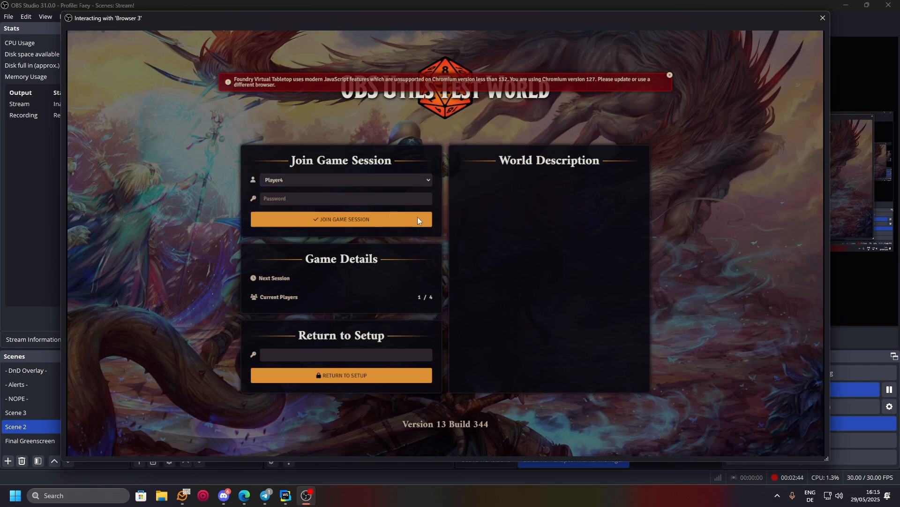
{"action": "left_click", "coordinate": [418, 217]}
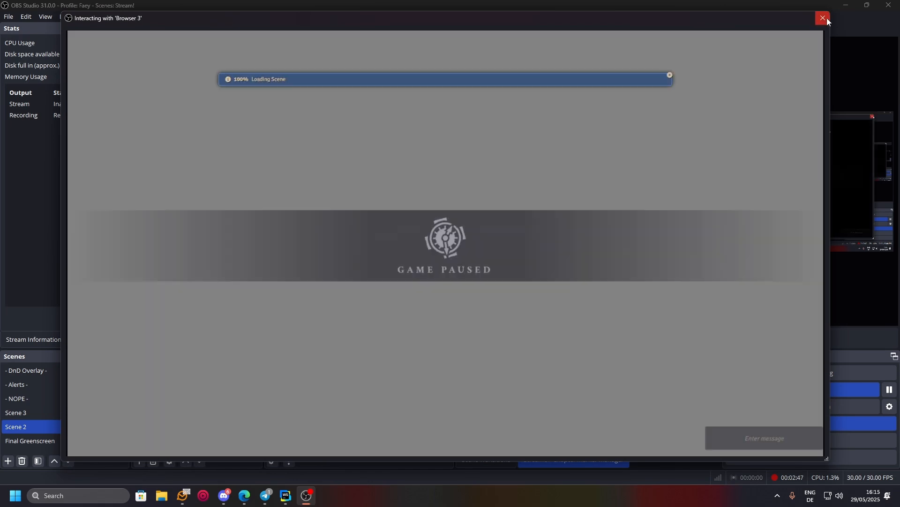
{"action": "left_click", "coordinate": [823, 18]}
Step: Add a new Browser source named Browser to Scene 2
{"action": "left_click", "coordinate": [226, 418]}
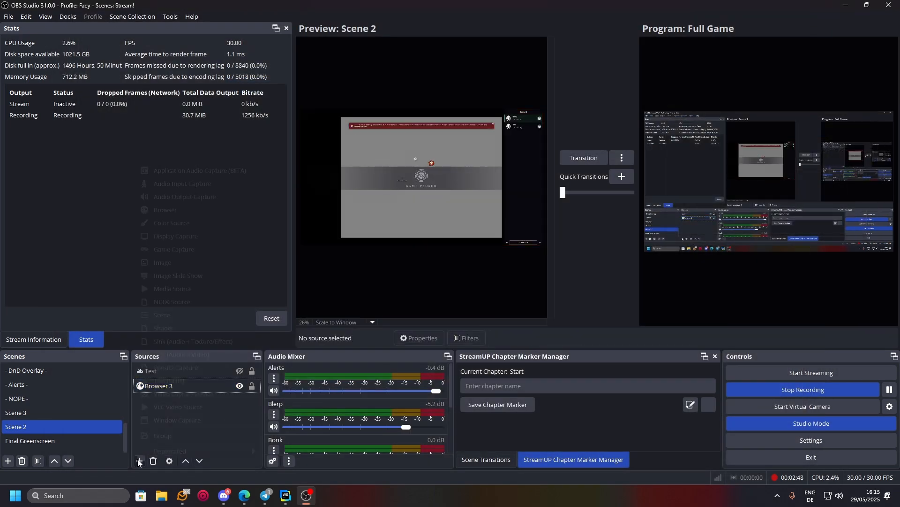
{"action": "left_click", "coordinate": [139, 460]}
{"action": "left_click", "coordinate": [184, 212]}
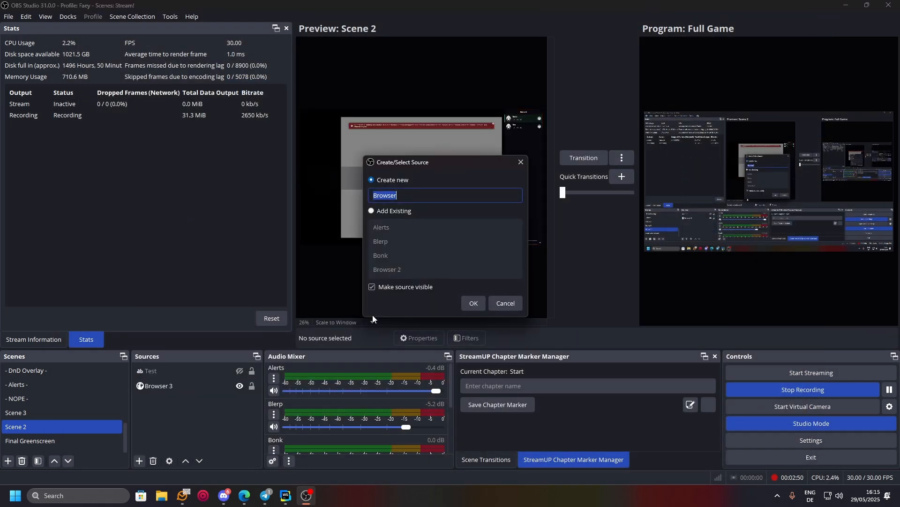
{"action": "left_click", "coordinate": [471, 303]}
Step: Set its URL to localhost:30001/stream at 1920×1080, shutting down when not visible
{"action": "triple_click", "coordinate": [175, 260]}
{"action": "type", "text": "http://localhost:3000/game"}
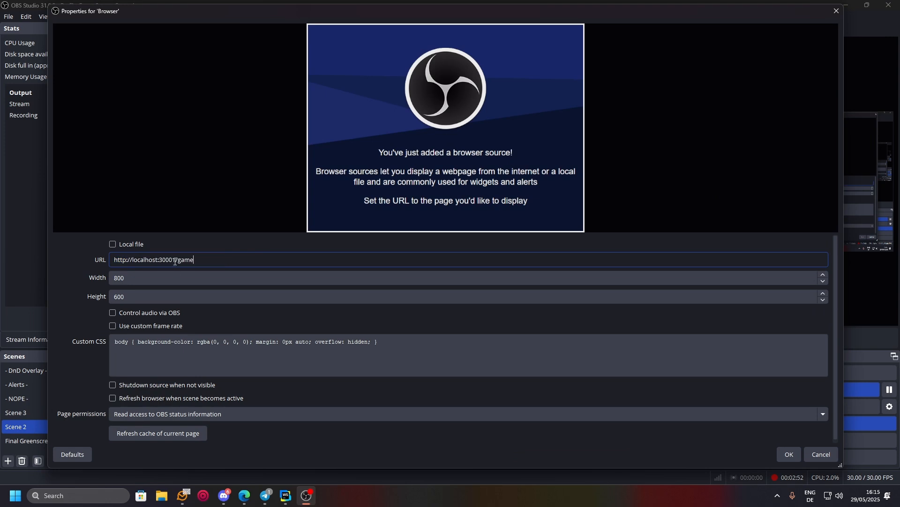
{"action": "left_click_drag", "start_coordinate": [175, 261], "coordinate": [237, 261]}
{"action": "type", "text": "stre"}
{"action": "left_click", "coordinate": [139, 280]}
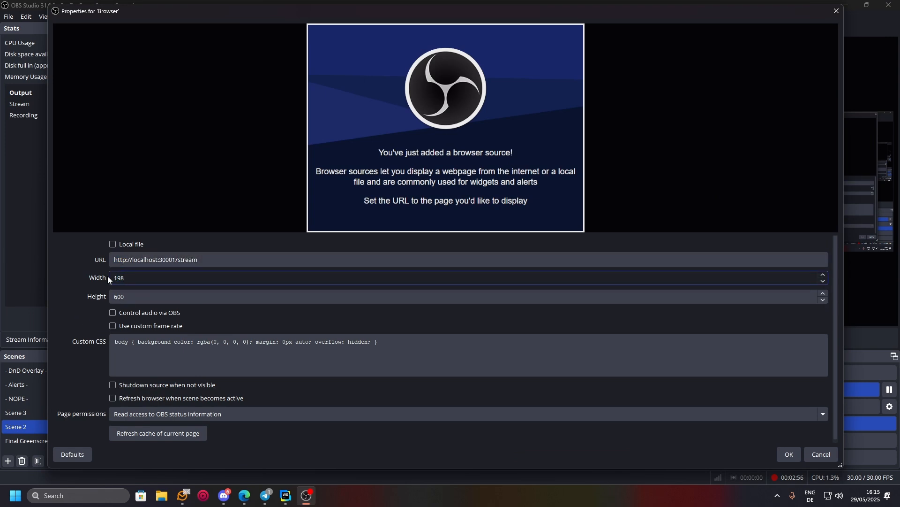
{"action": "type", "text": "1920"}
{"action": "key", "text": "Tab"}
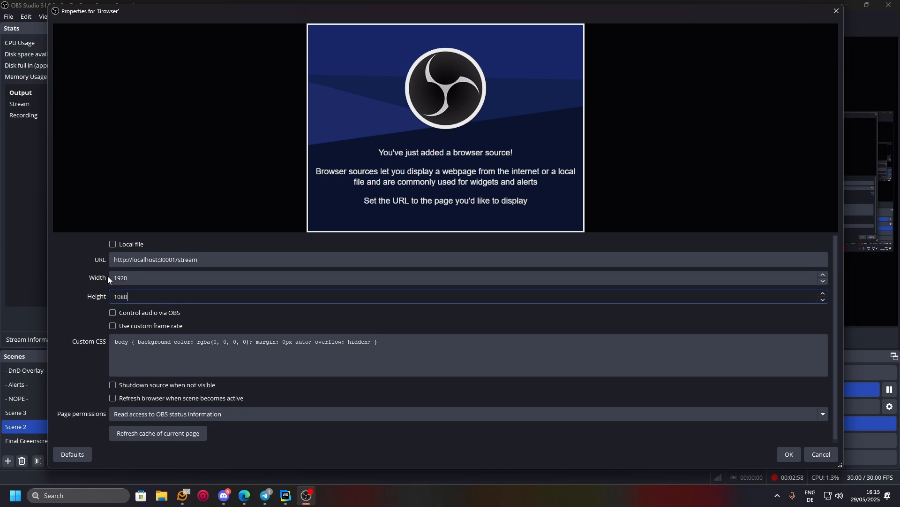
{"action": "left_click", "coordinate": [198, 385]}
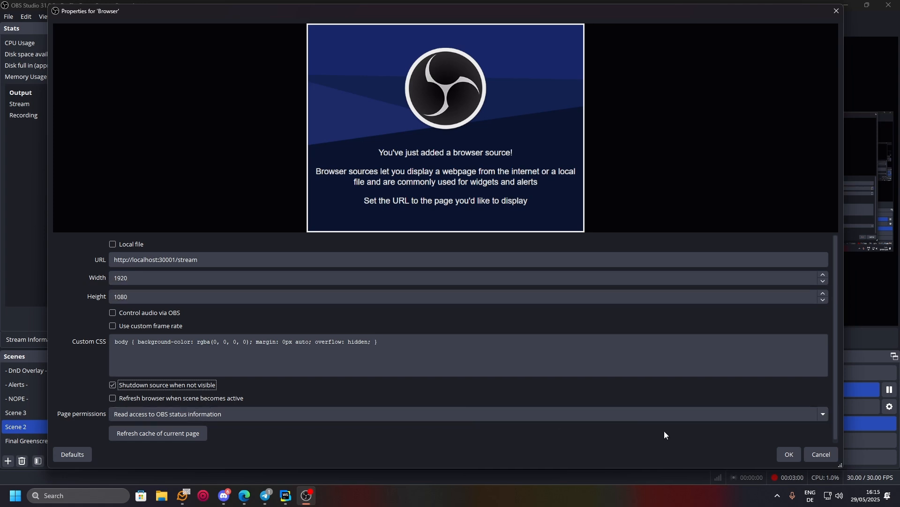
{"action": "left_click", "coordinate": [788, 454]}
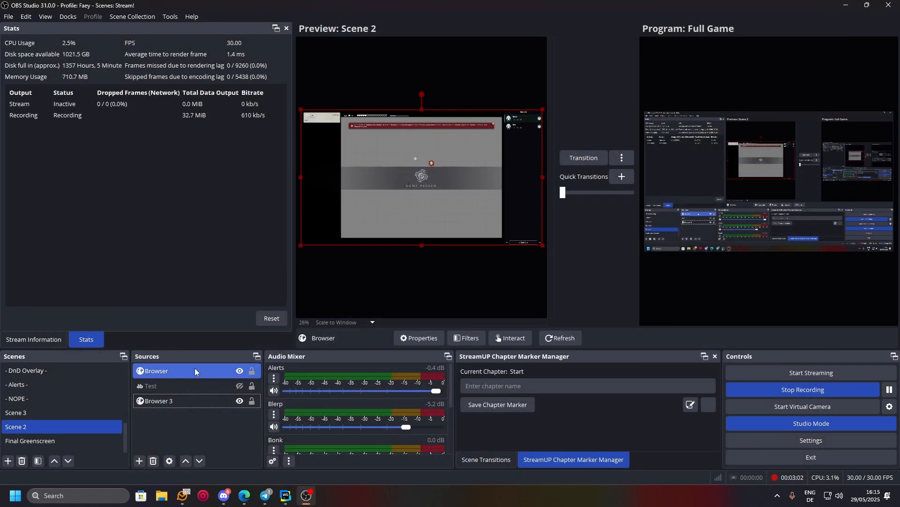
Step: Move the Browser source below Test in Sources and check its page interactively
{"action": "left_click_drag", "start_coordinate": [196, 369], "coordinate": [199, 386]}
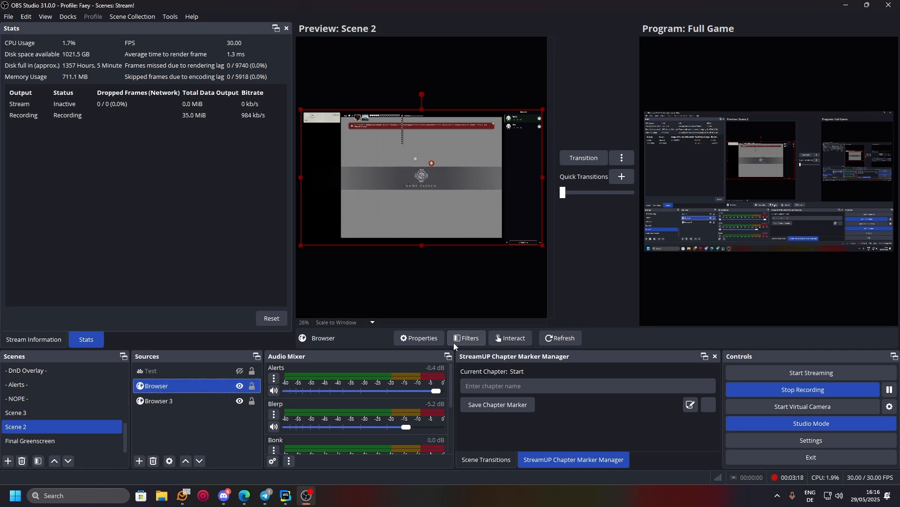
{"action": "left_click", "coordinate": [502, 338]}
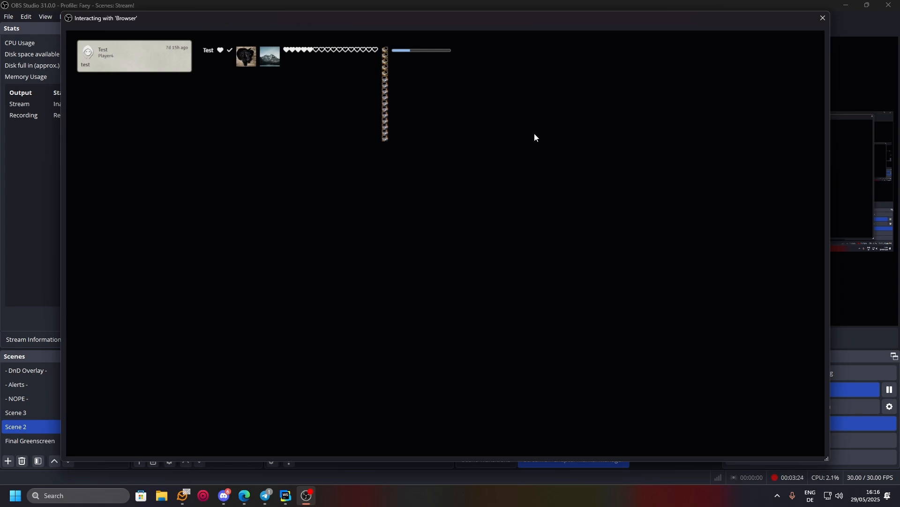
{"action": "left_click", "coordinate": [823, 18]}
{"action": "left_click", "coordinate": [510, 268]}
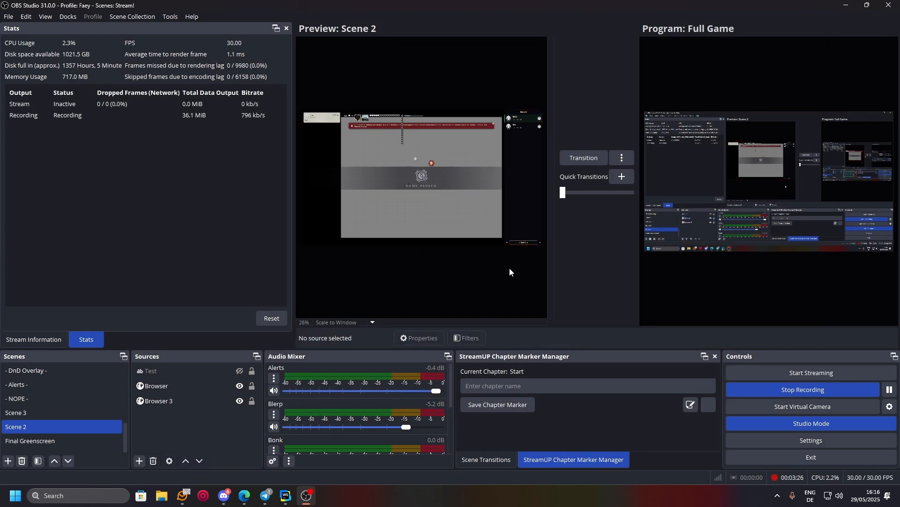
{"action": "left_click", "coordinate": [162, 388]}
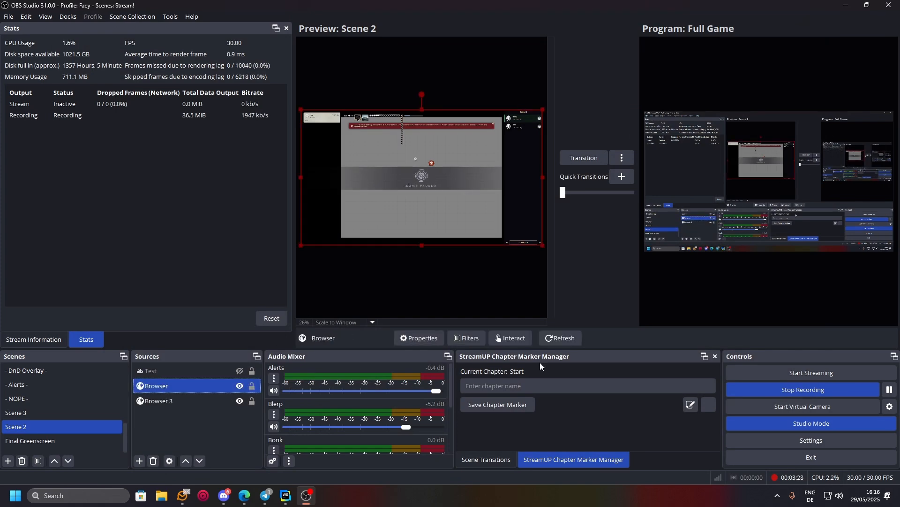
{"action": "left_click", "coordinate": [521, 341]}
{"action": "left_click", "coordinate": [822, 18]}
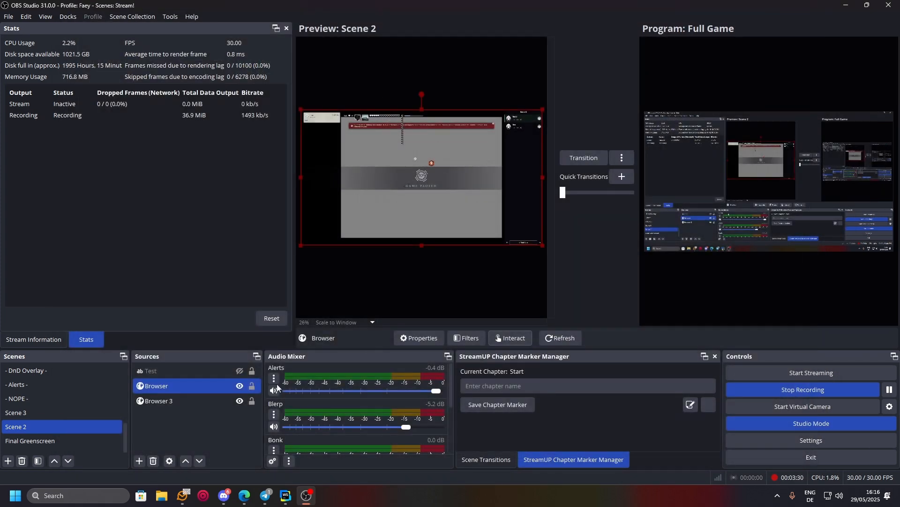
Step: Dismiss the Chromium warning banner on the Browser 3 game page
{"action": "left_click", "coordinate": [213, 400]}
{"action": "left_click", "coordinate": [528, 336]}
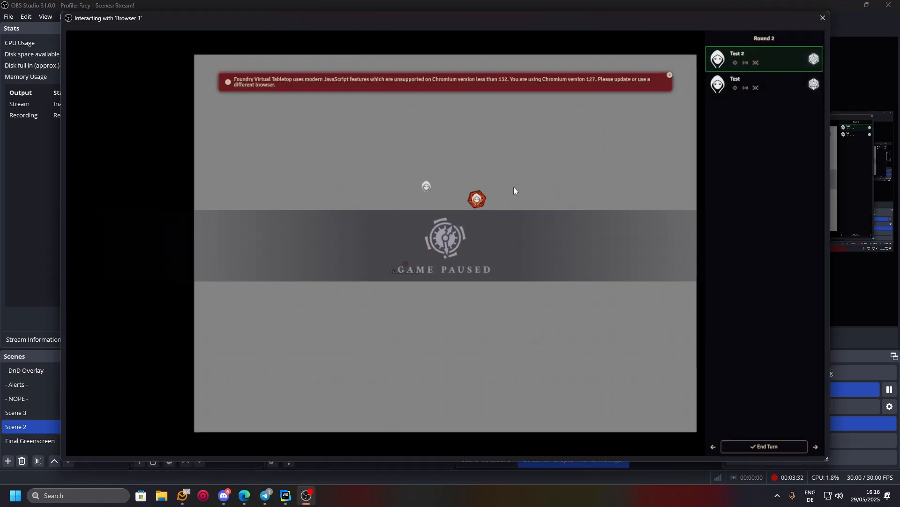
{"action": "left_click", "coordinate": [670, 75]}
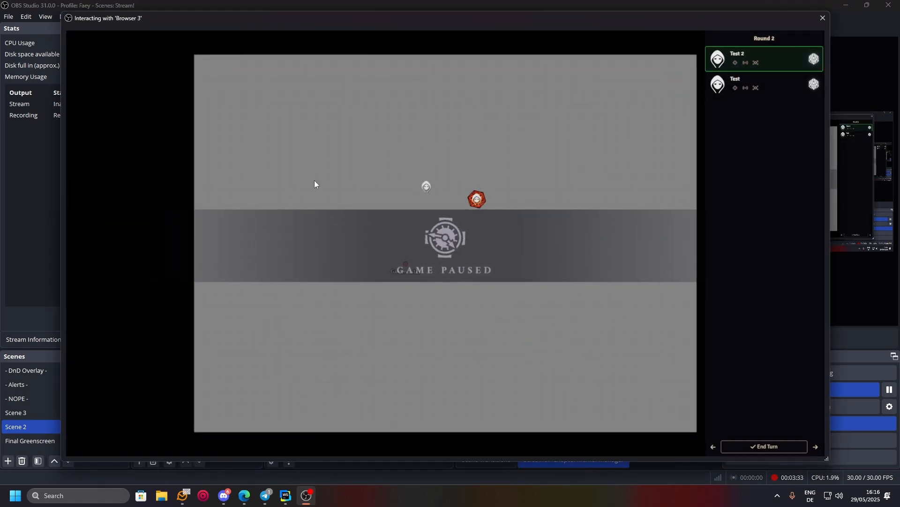
{"action": "left_click", "coordinate": [825, 19]}
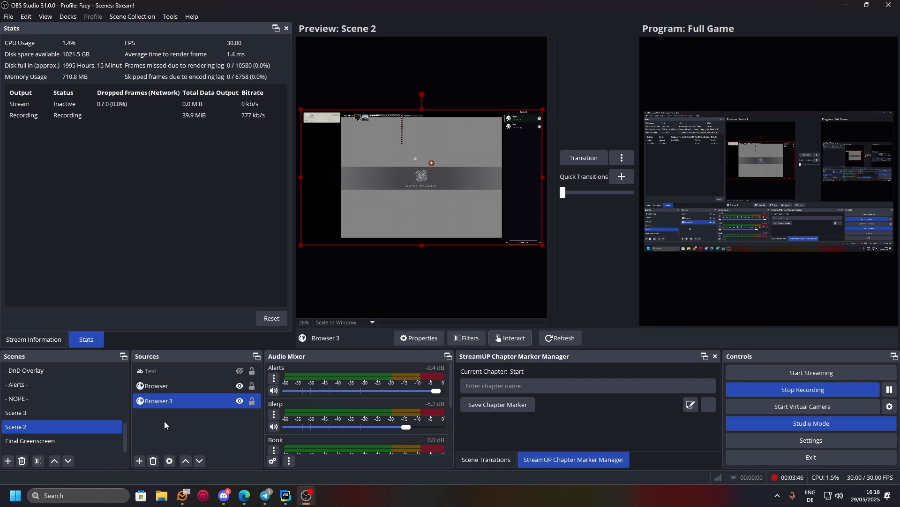
{"action": "left_click", "coordinate": [203, 441]}
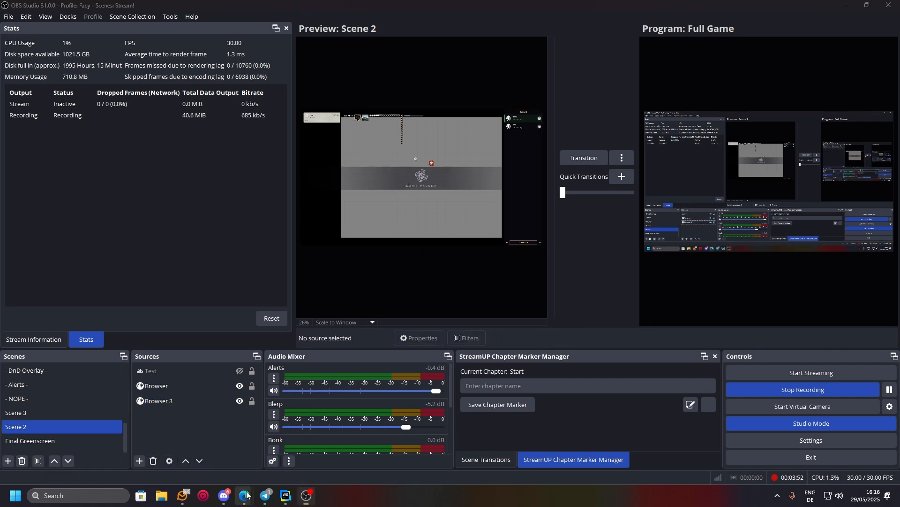
Step: Bring the Foundry game window forward and drag it onto the other monitor
{"action": "mouse_move", "coordinate": [245, 495]}
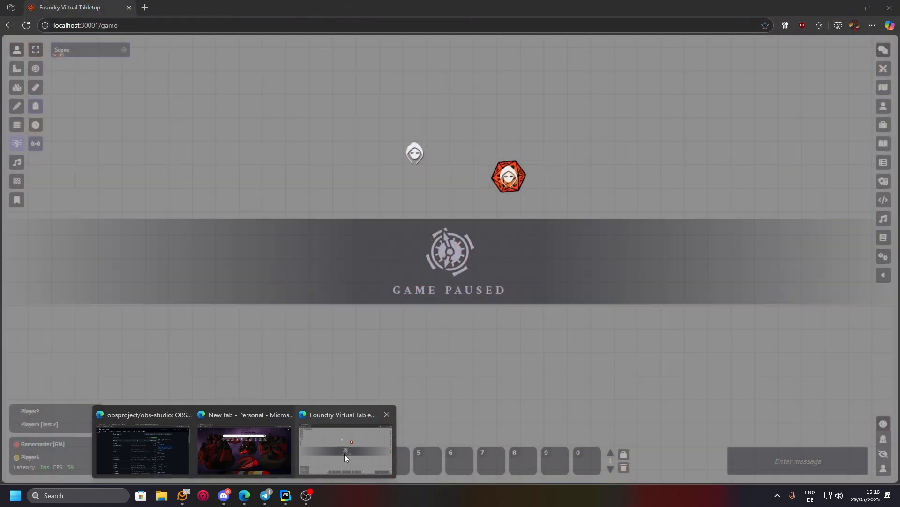
{"action": "left_click", "coordinate": [344, 454]}
{"action": "left_click_drag", "start_coordinate": [341, 9], "coordinate": [341, 0]}
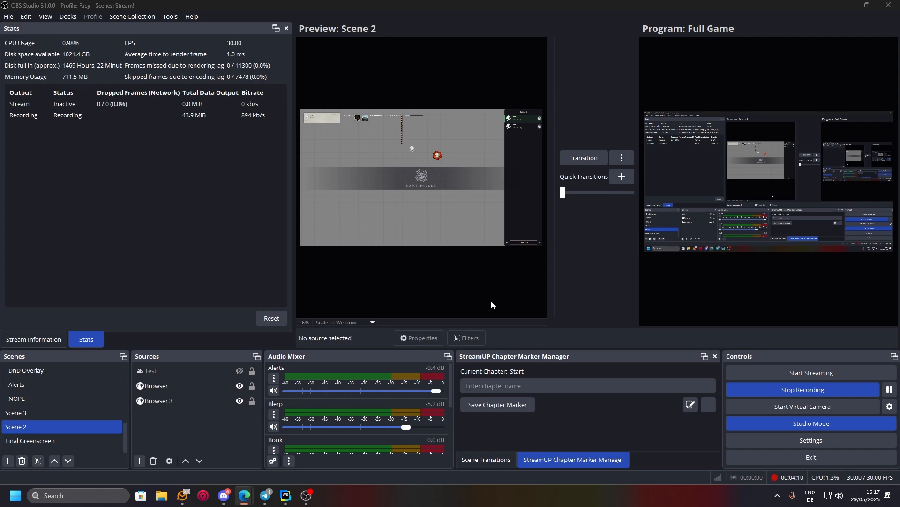
{"action": "left_click", "coordinate": [407, 148]}
{"action": "left_click", "coordinate": [512, 338]}
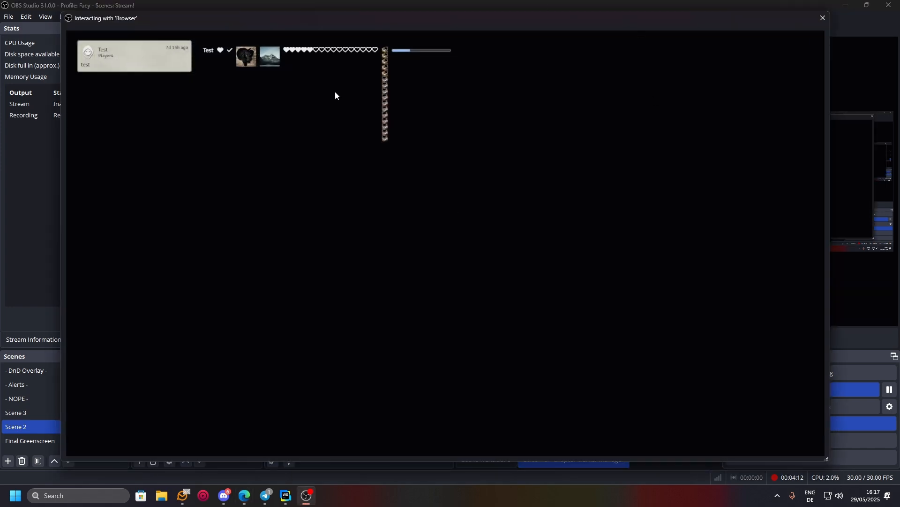
{"action": "left_click", "coordinate": [823, 18]}
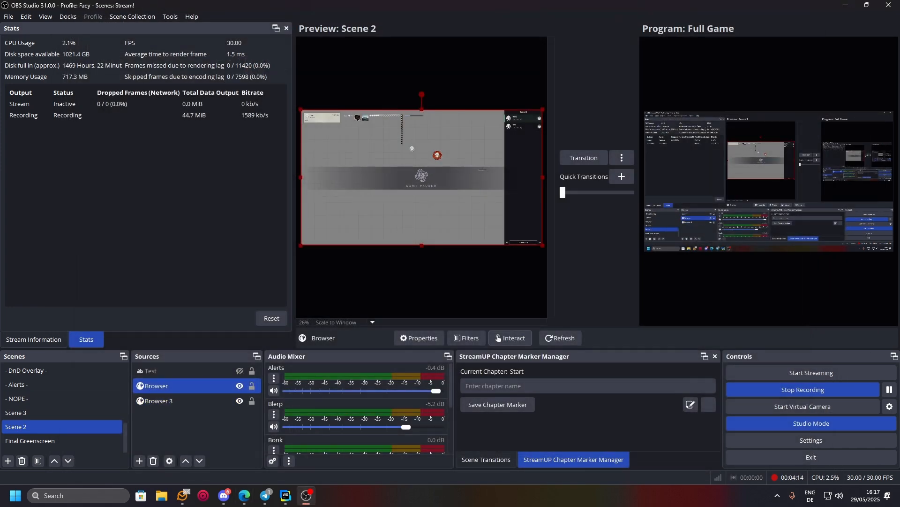